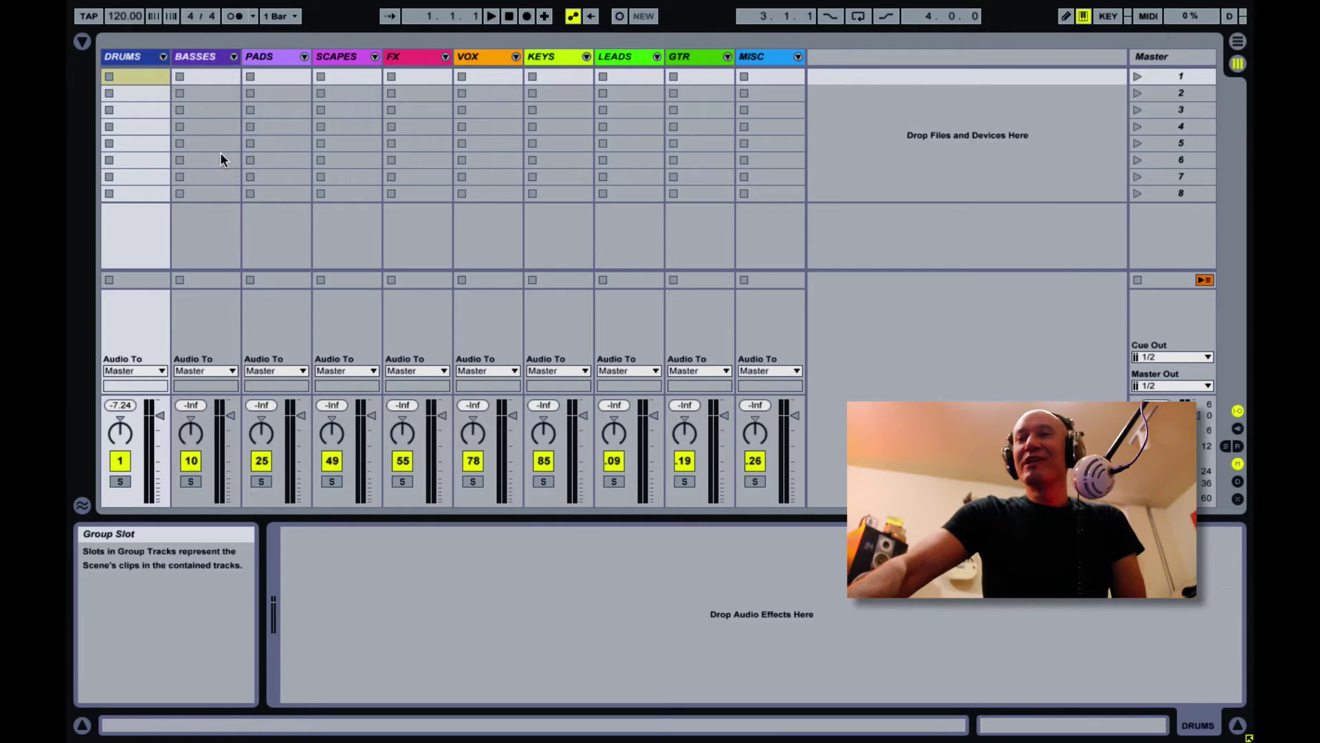
# - Unfold the DRUMS group, select the 420 Kit track and set its Down Sample macro to 1.00
pyautogui.click(164, 56)
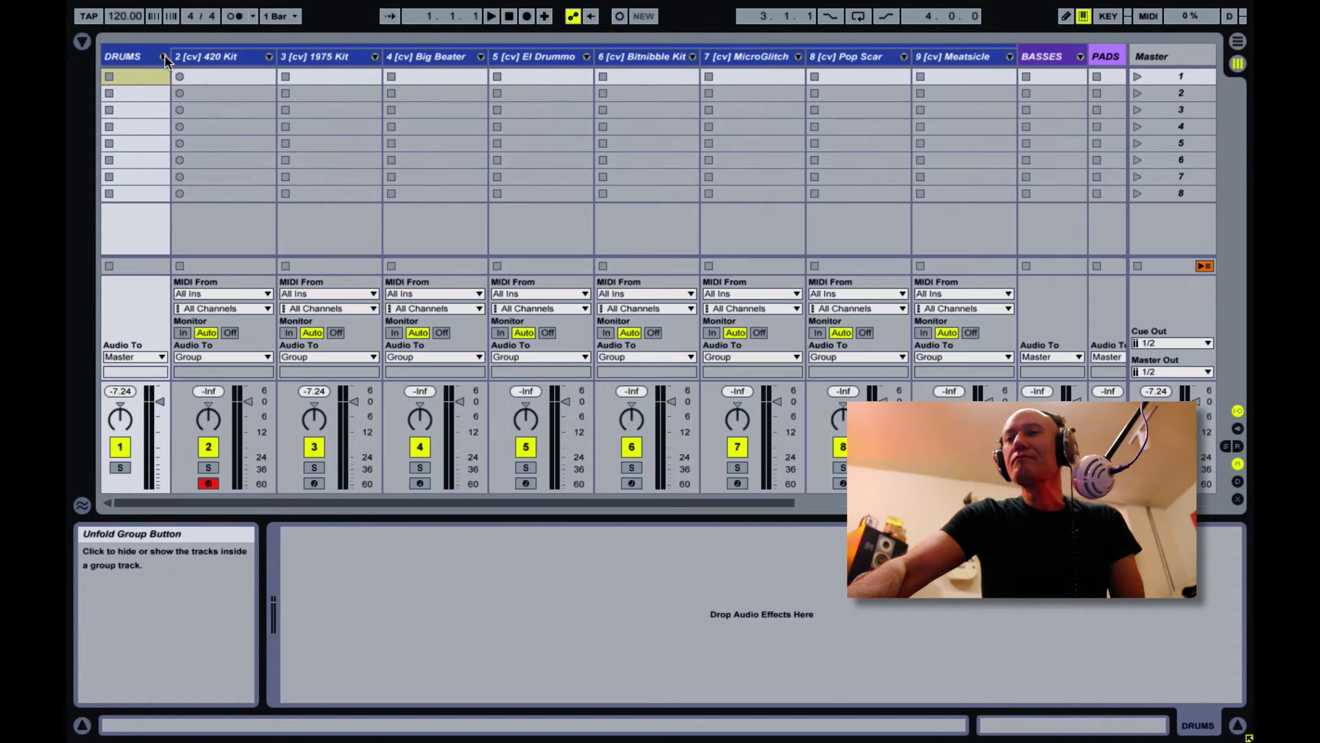
pyautogui.click(215, 58)
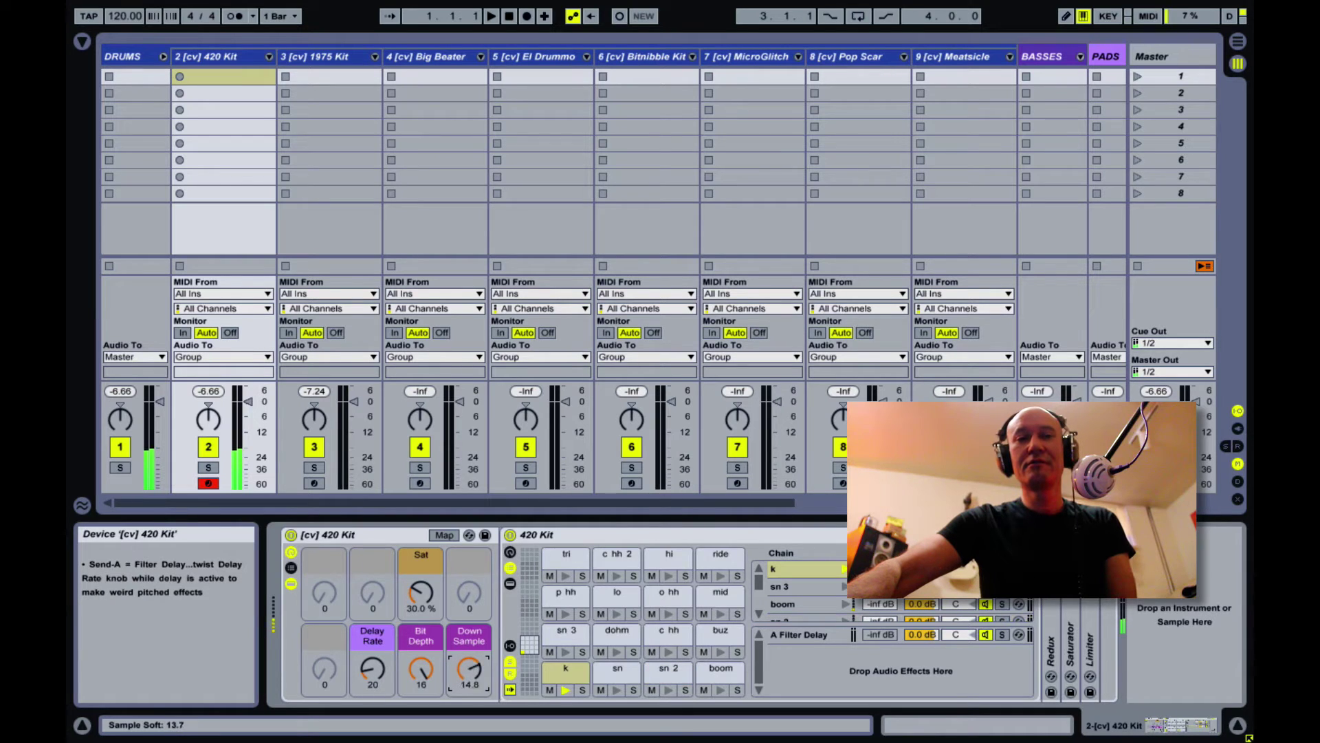
pyautogui.moveTo(470, 667); pyautogui.dragTo(470, 709)
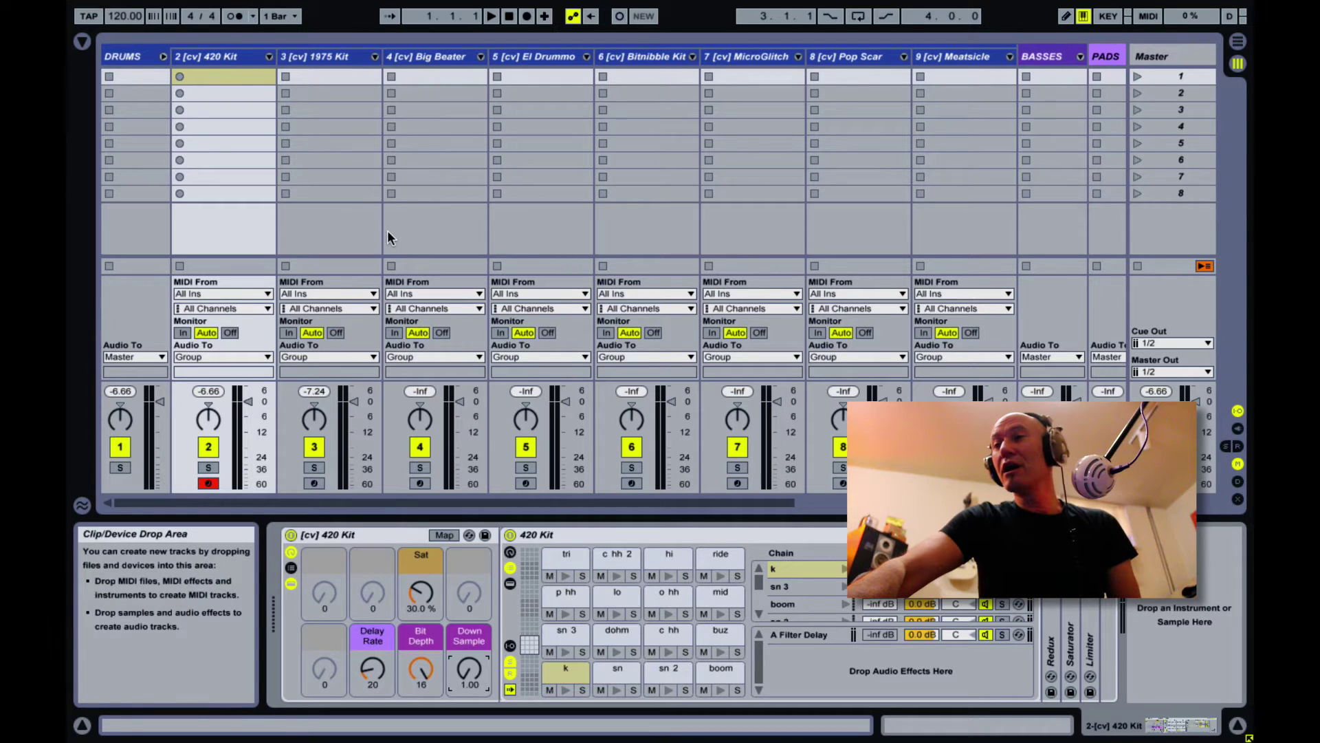
# - Arm the El Drummo track briefly, then arm the Bitnibble Kit track and audition its pads with several notes
pyautogui.click(526, 484)
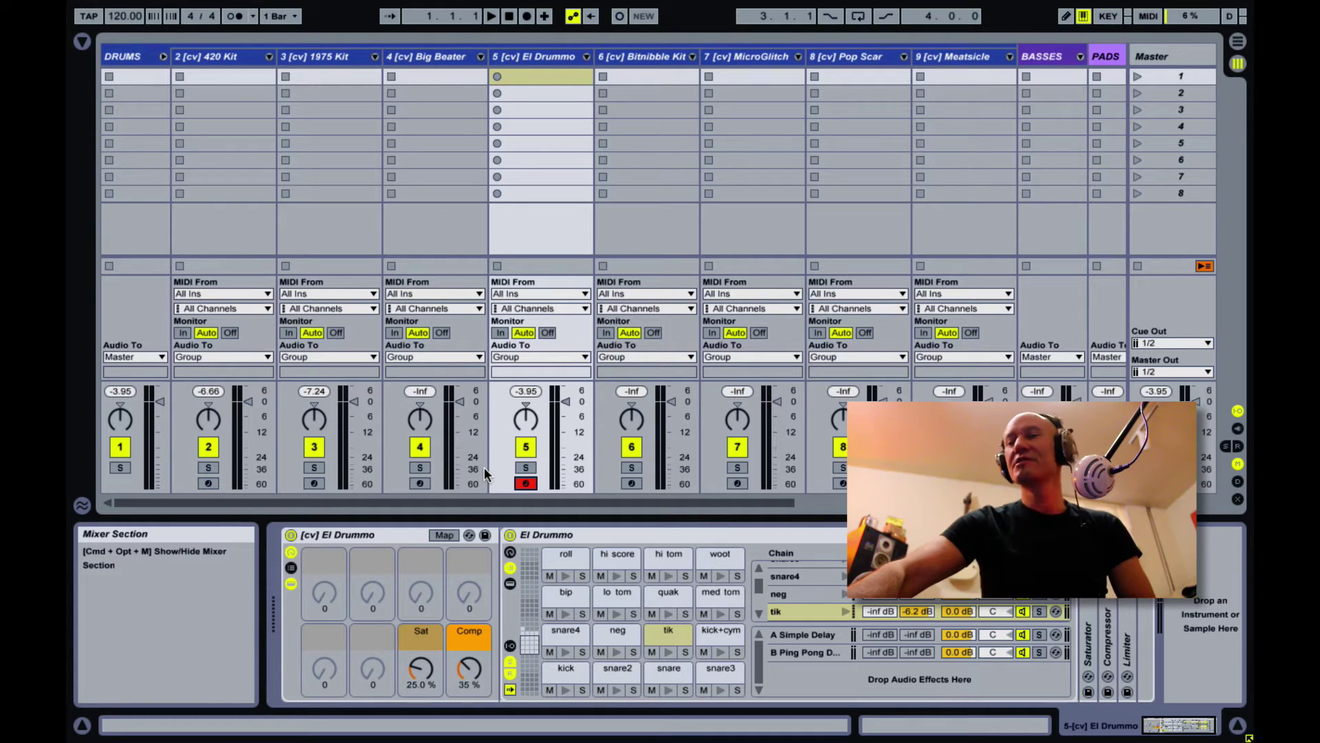
pyautogui.click(630, 483)
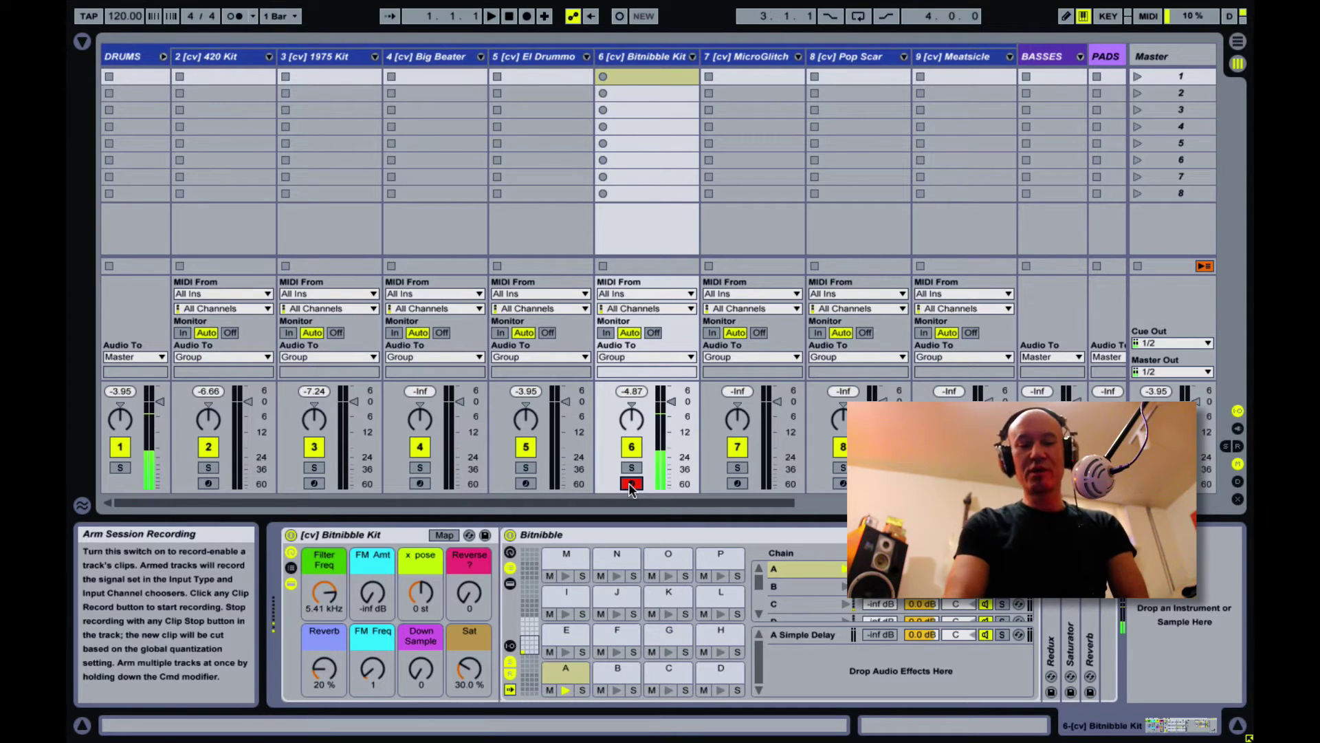
pyautogui.press('f')
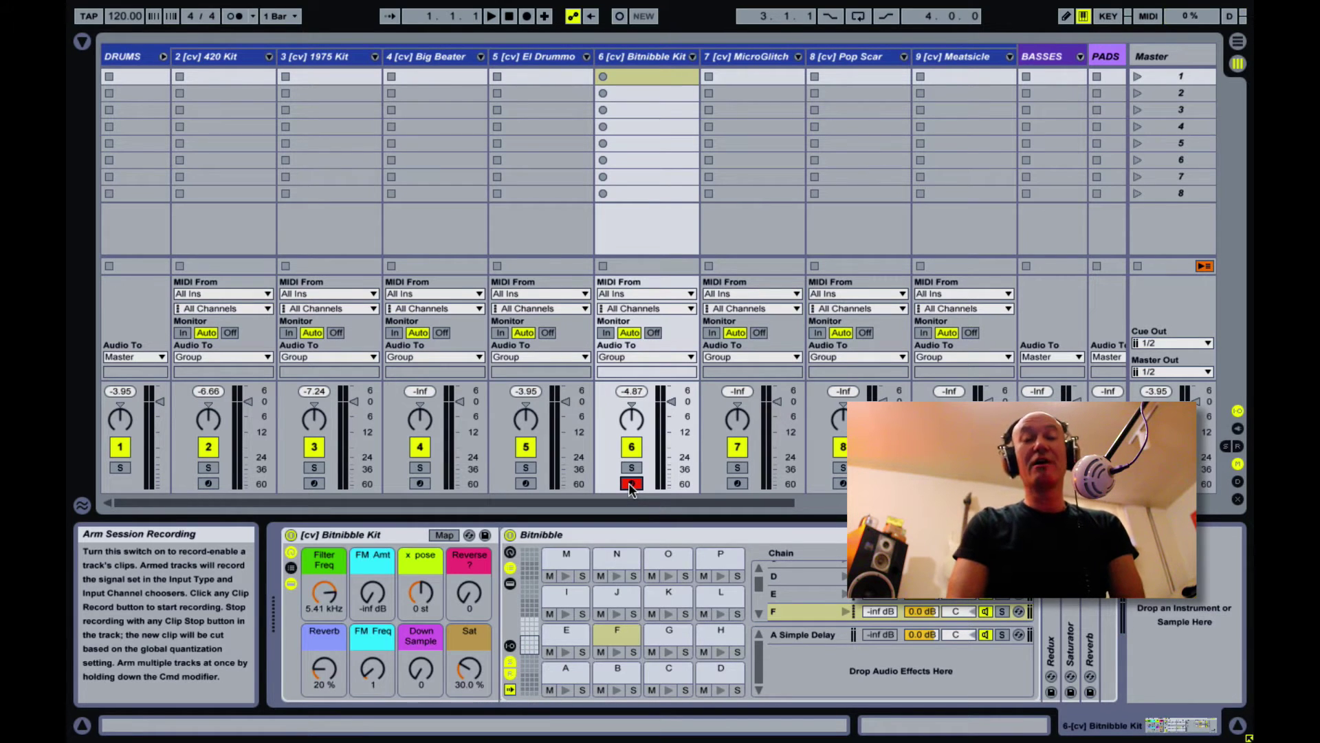
pyautogui.press('t')
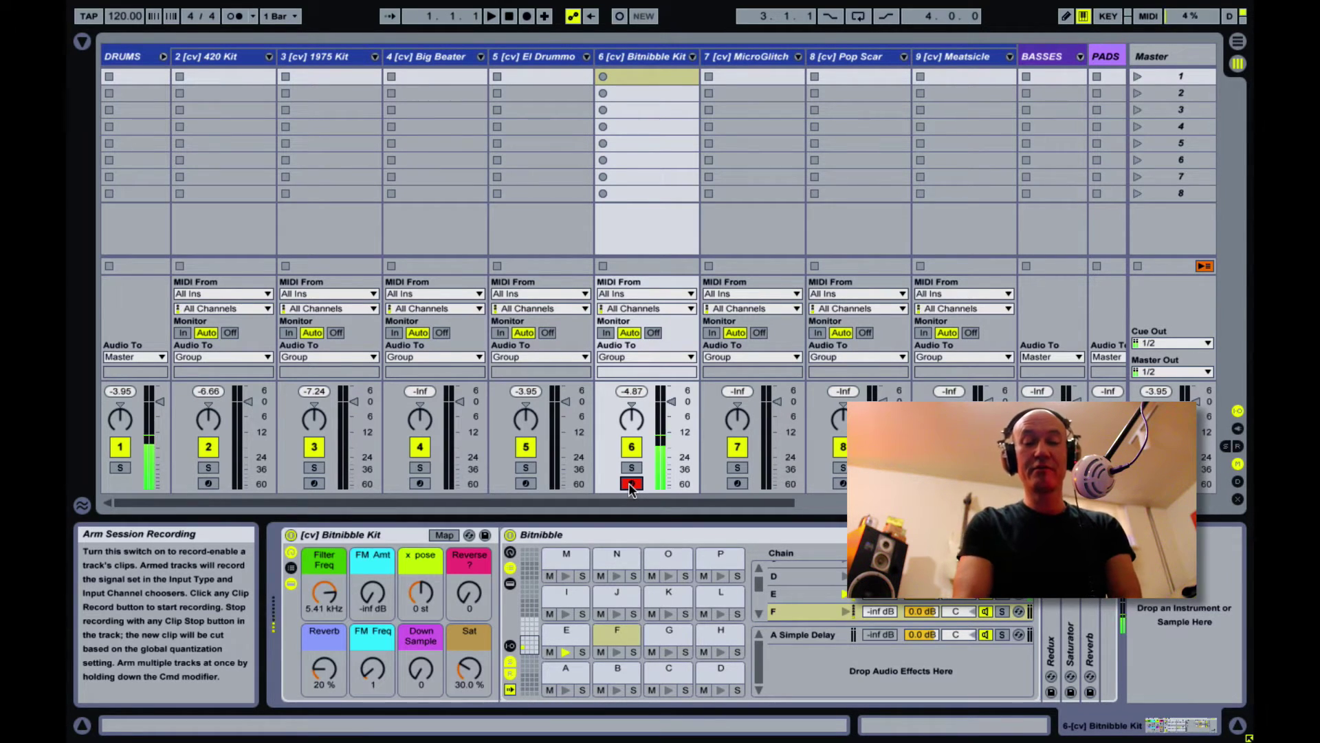
pyautogui.press('t')
pyautogui.press('d')
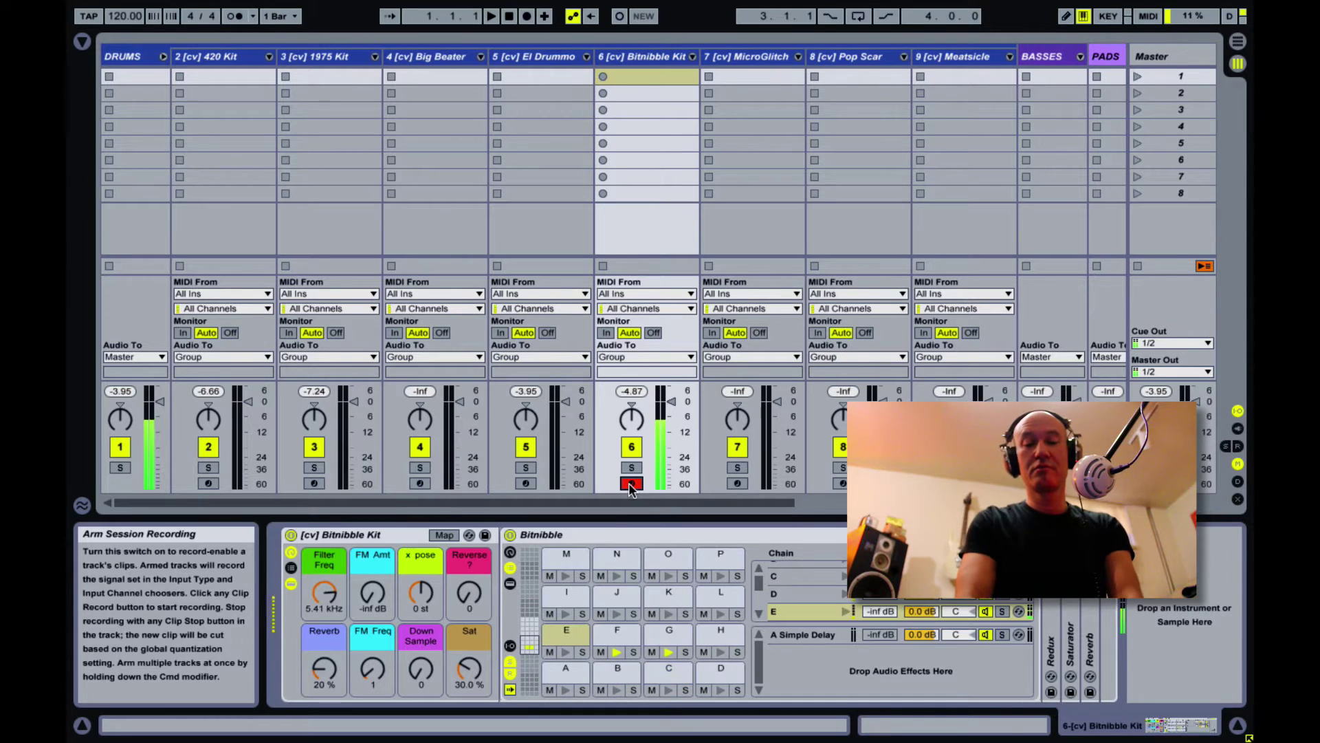
pyautogui.press('y')
pyautogui.press('u')
pyautogui.press('t')
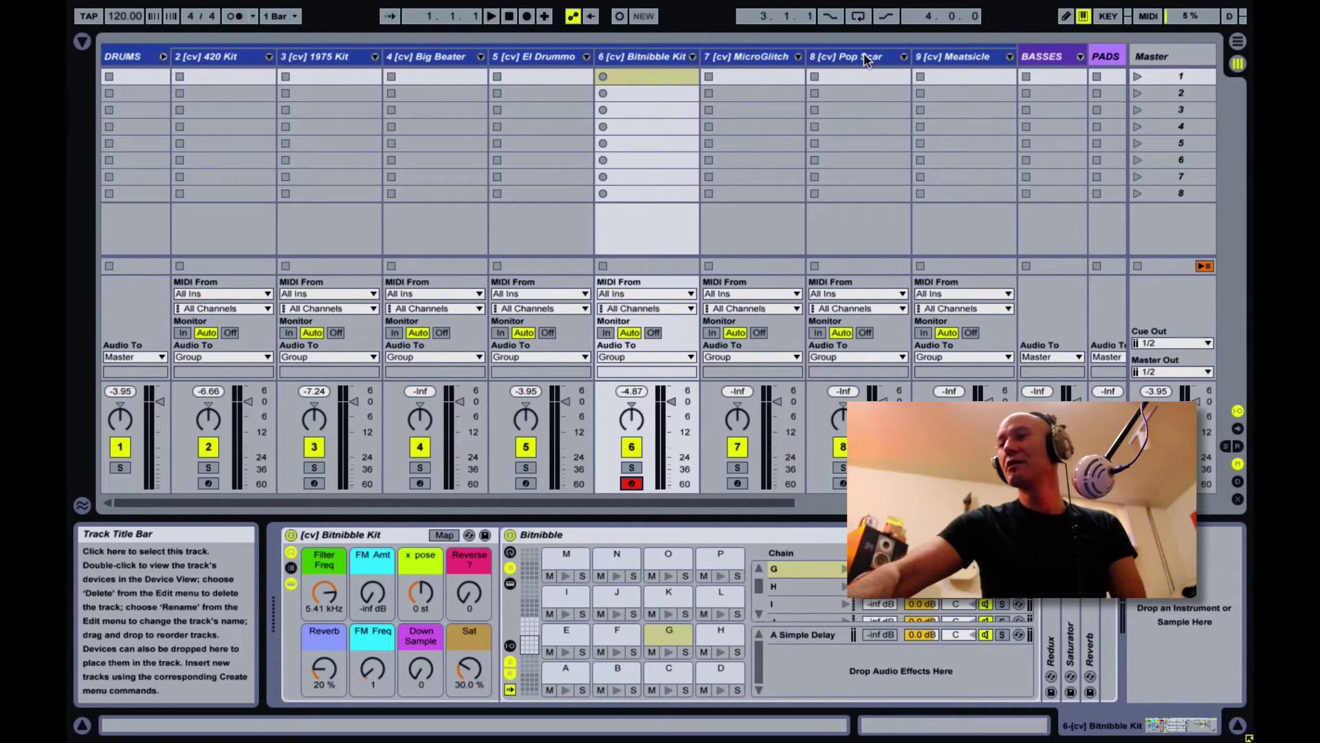
# - Arm the Pop Scar and Meatsicle drum tracks in turn to audition them, and fold the DRUMS group
pyautogui.click(840, 483)
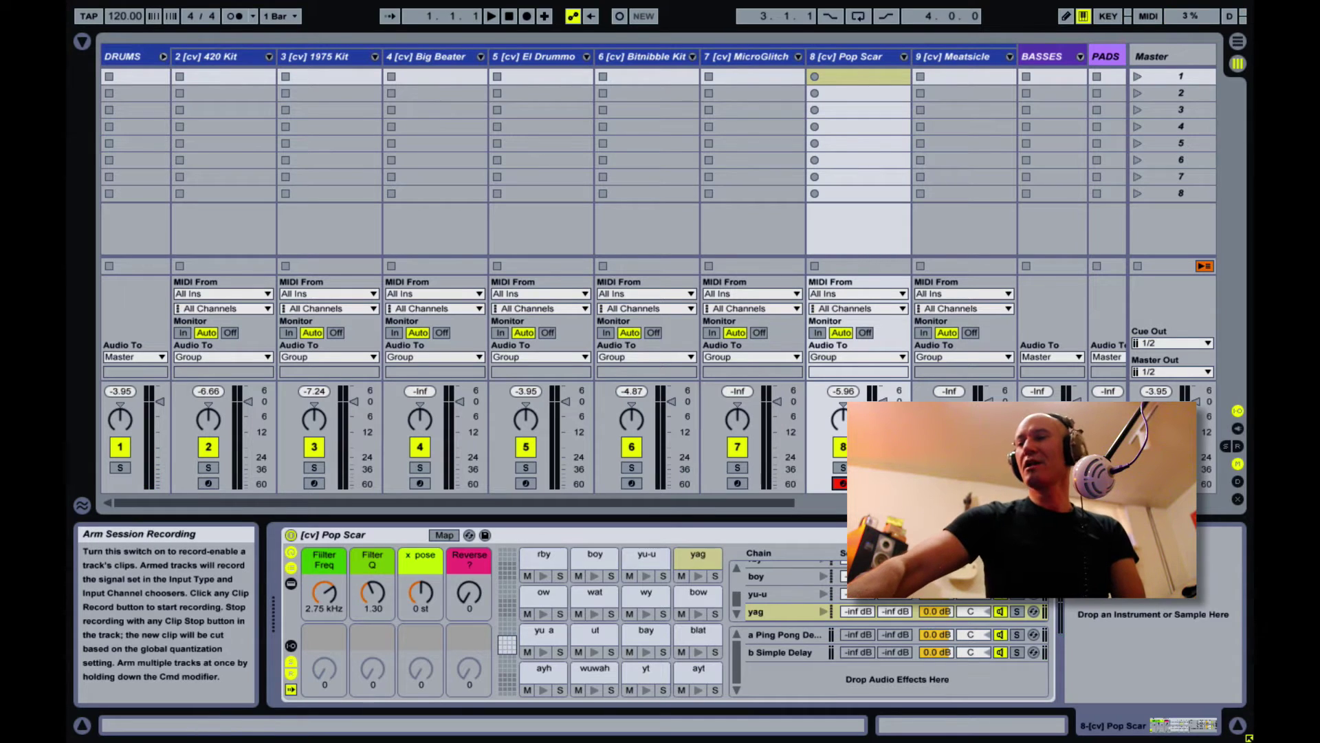
pyautogui.click(948, 483)
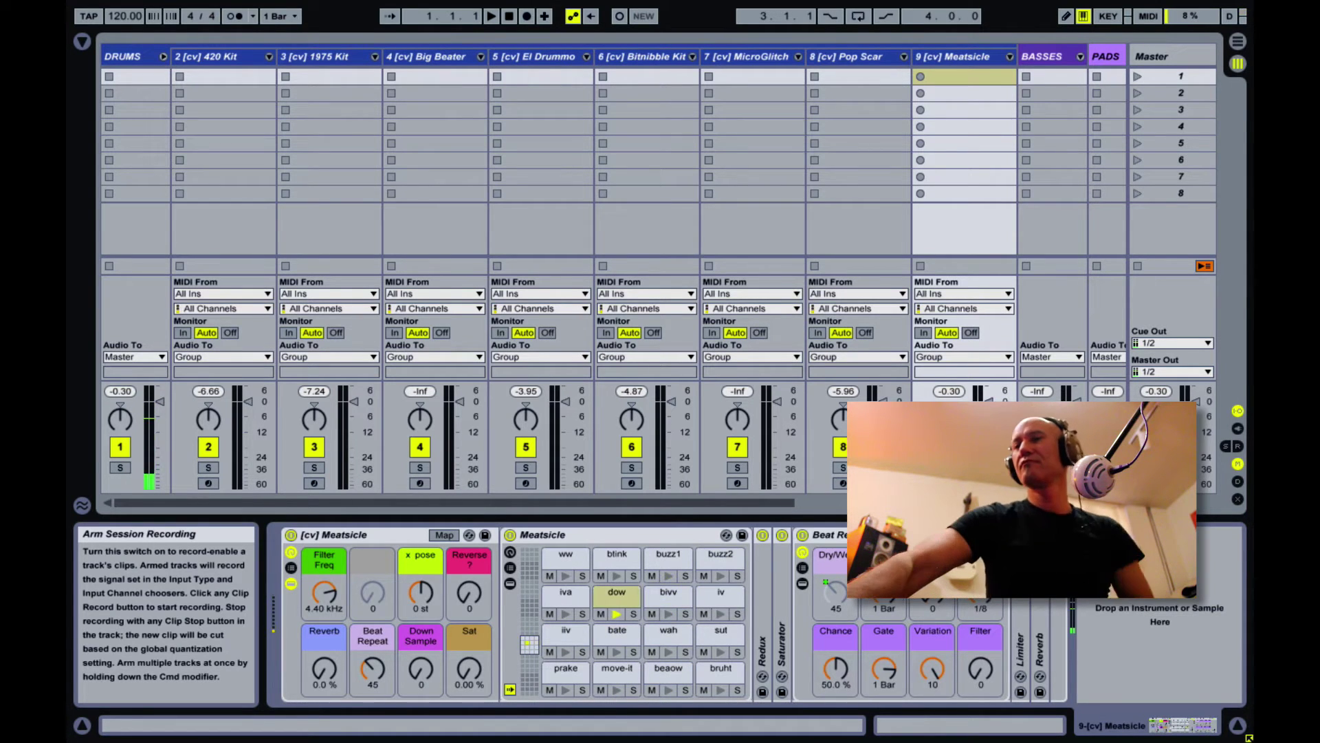
pyautogui.click(163, 58)
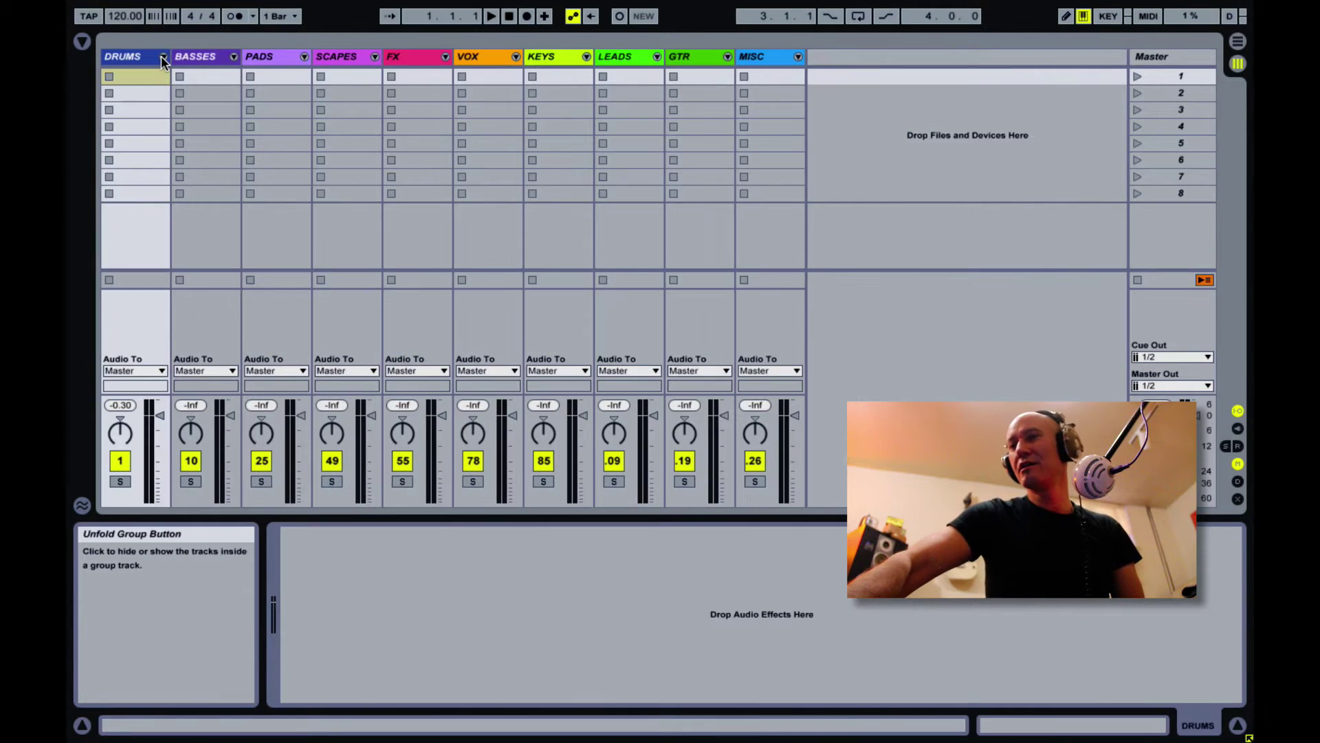
# - Unfold the PADS group, arm Glass Pad and Dream Pad in turn to audition them, and select the Dream Pad rack
pyautogui.click(304, 58)
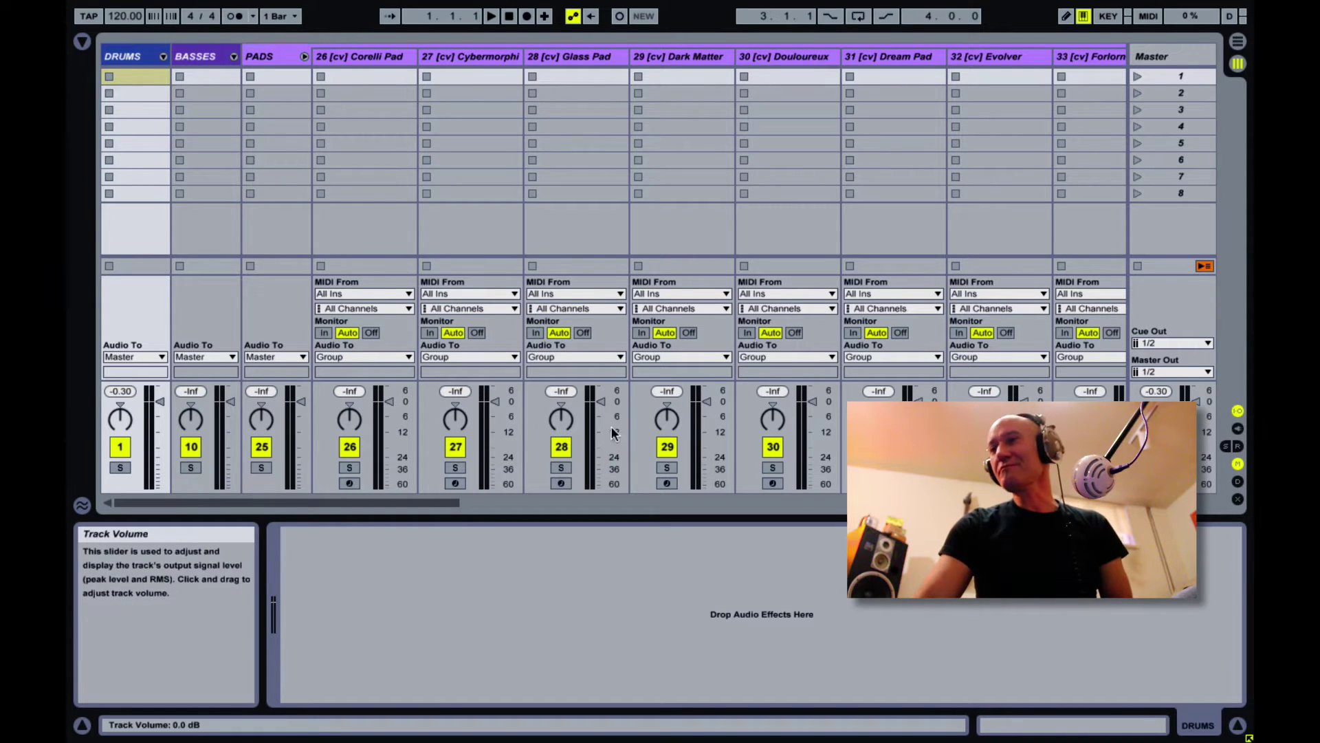
pyautogui.click(559, 483)
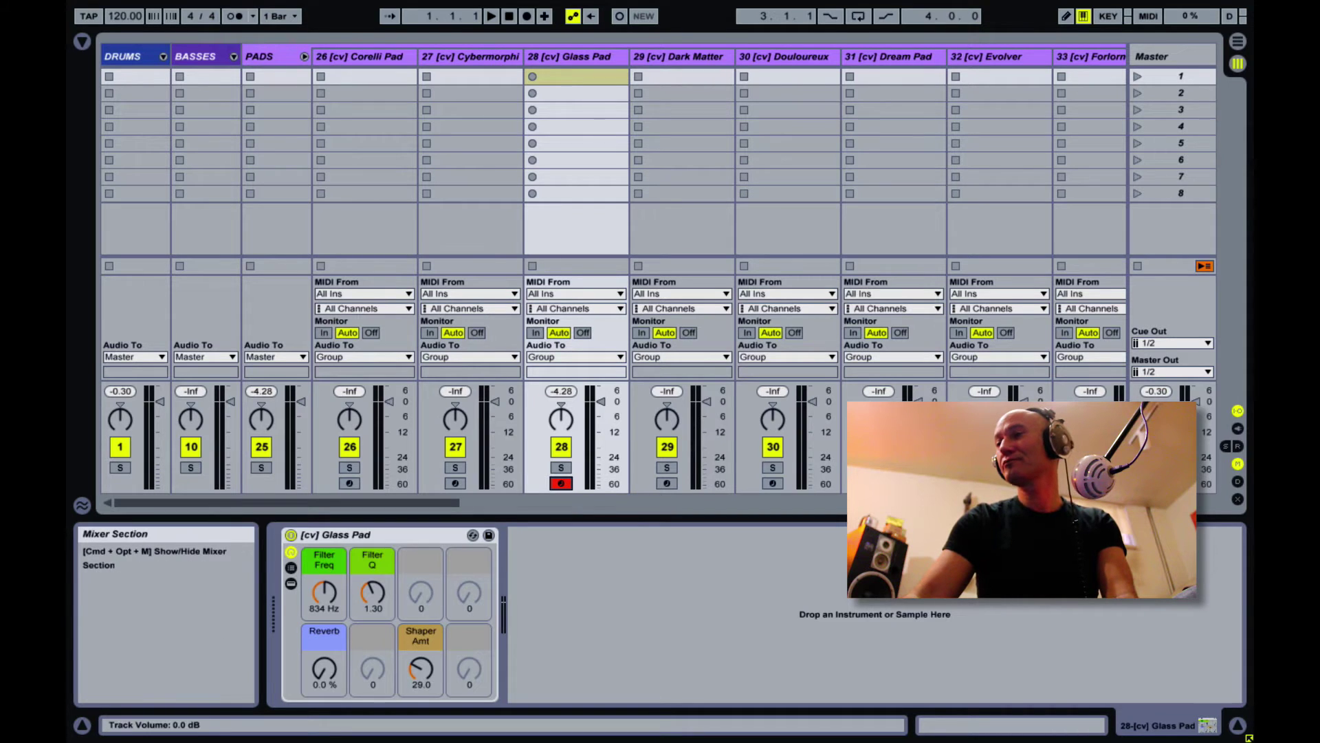
pyautogui.click(879, 482)
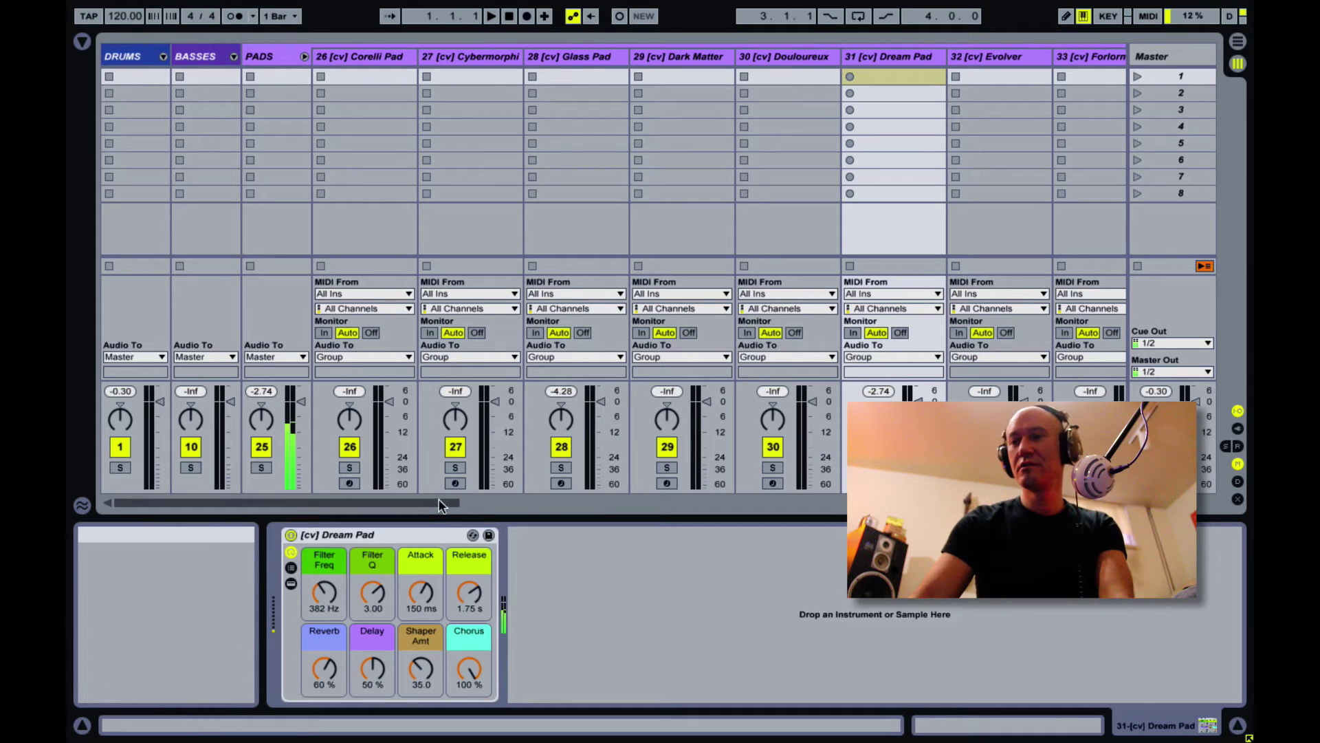
pyautogui.click(421, 531)
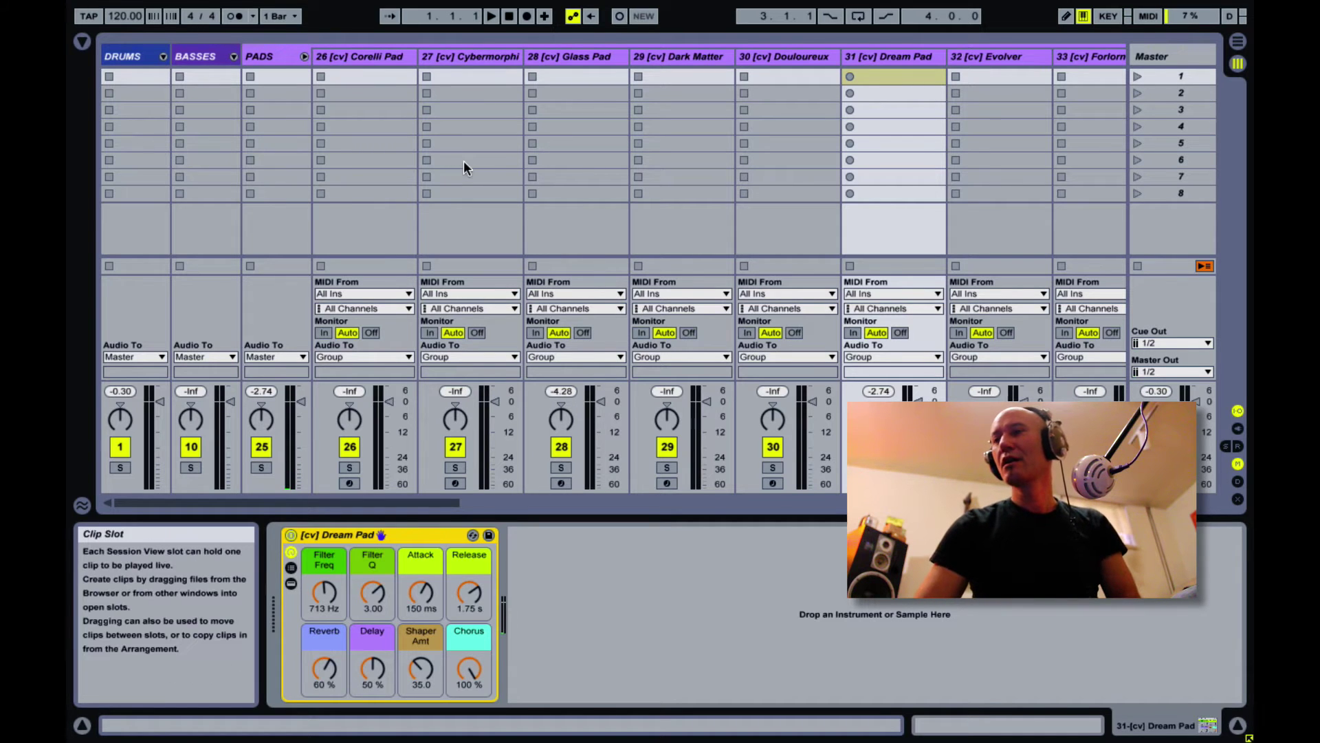
# - Arm the Soft Hits and Tradewinds pad tracks in turn to audition them, and fold the PADS group
pyautogui.hscroll(10, 464, 159)
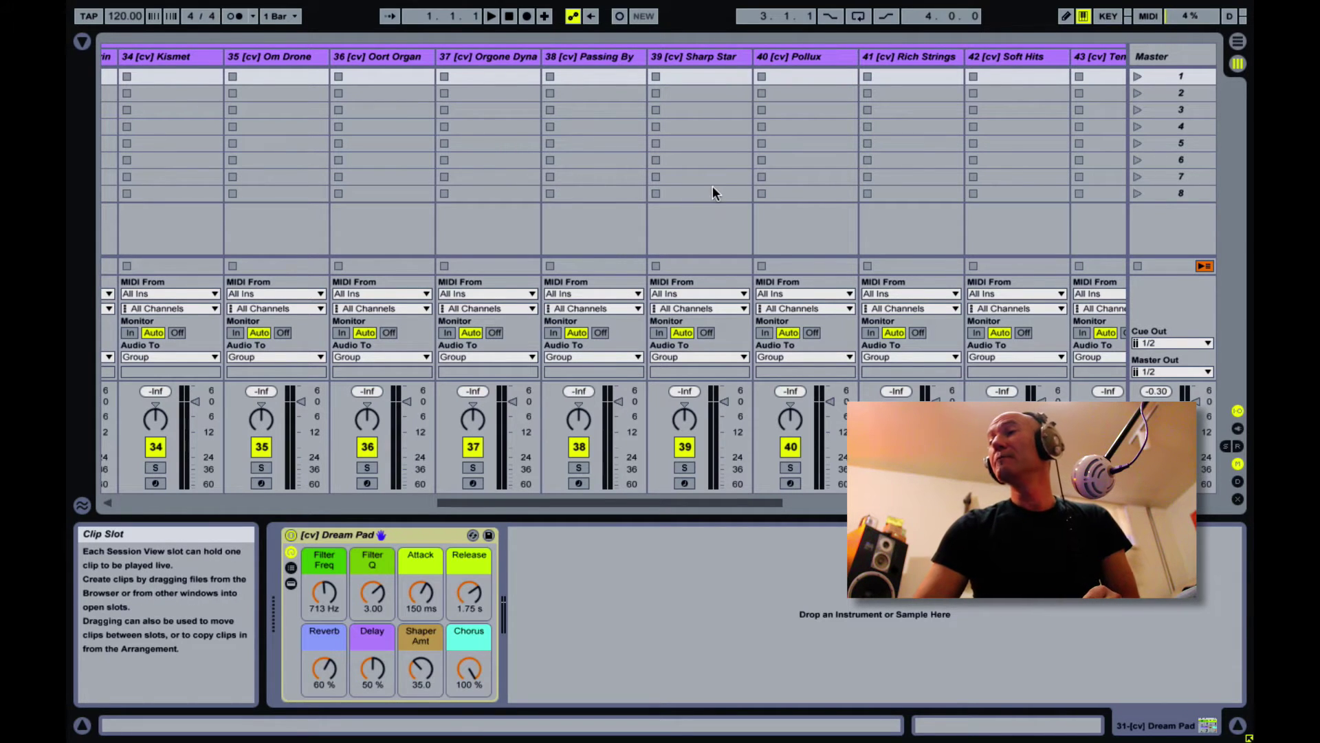
pyautogui.hscroll(4, 778, 168)
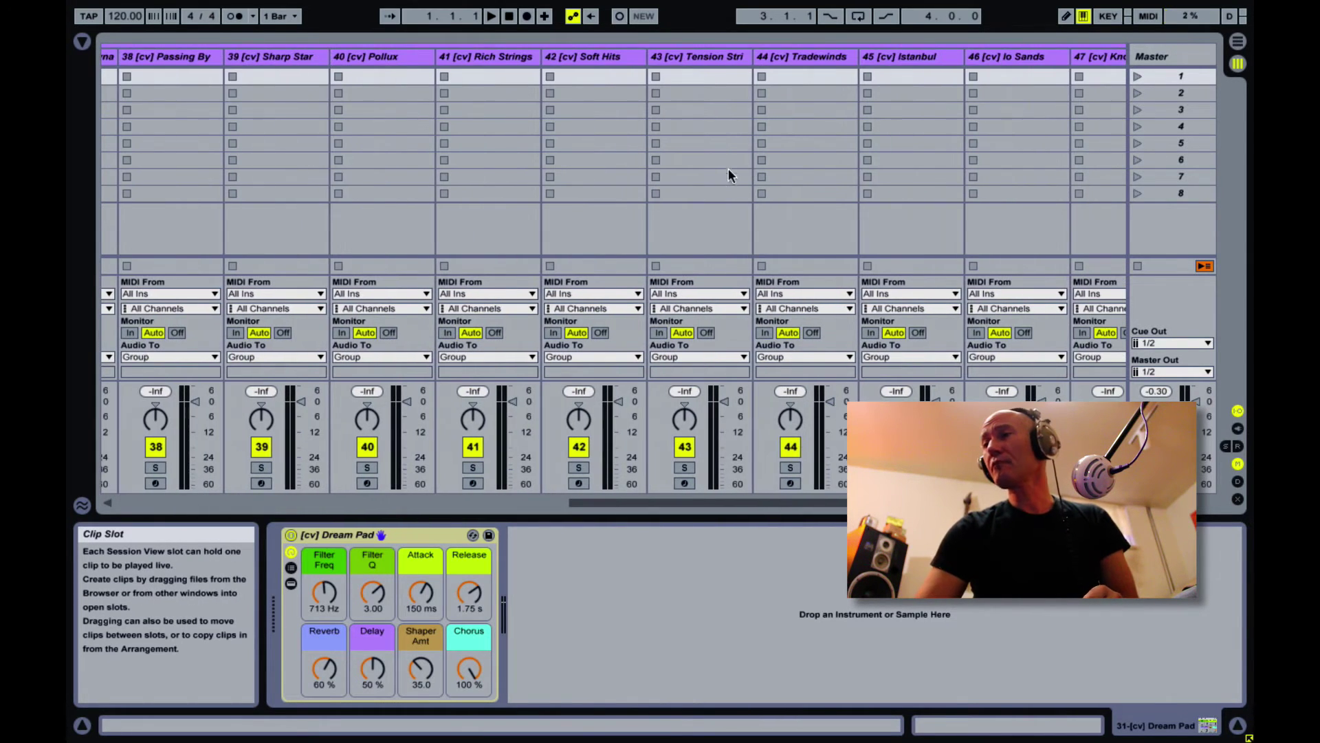
pyautogui.click(578, 483)
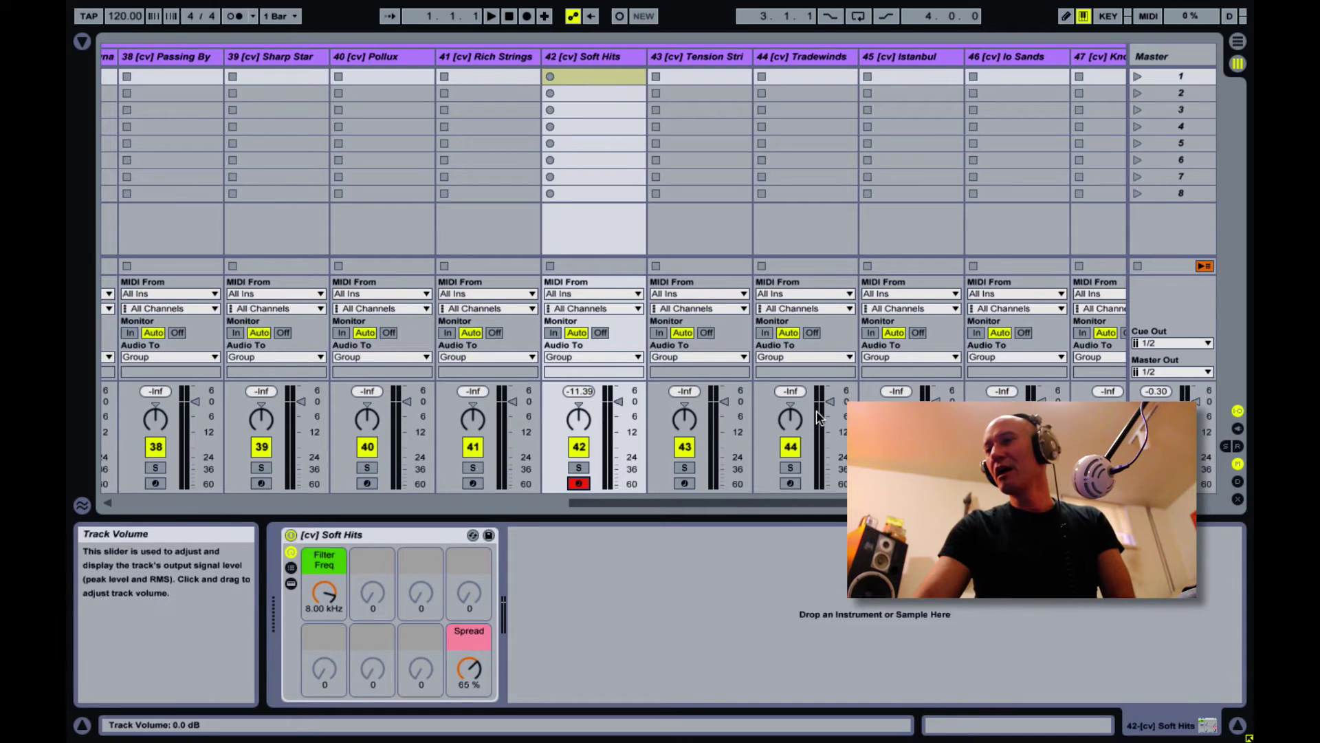
pyautogui.click(790, 484)
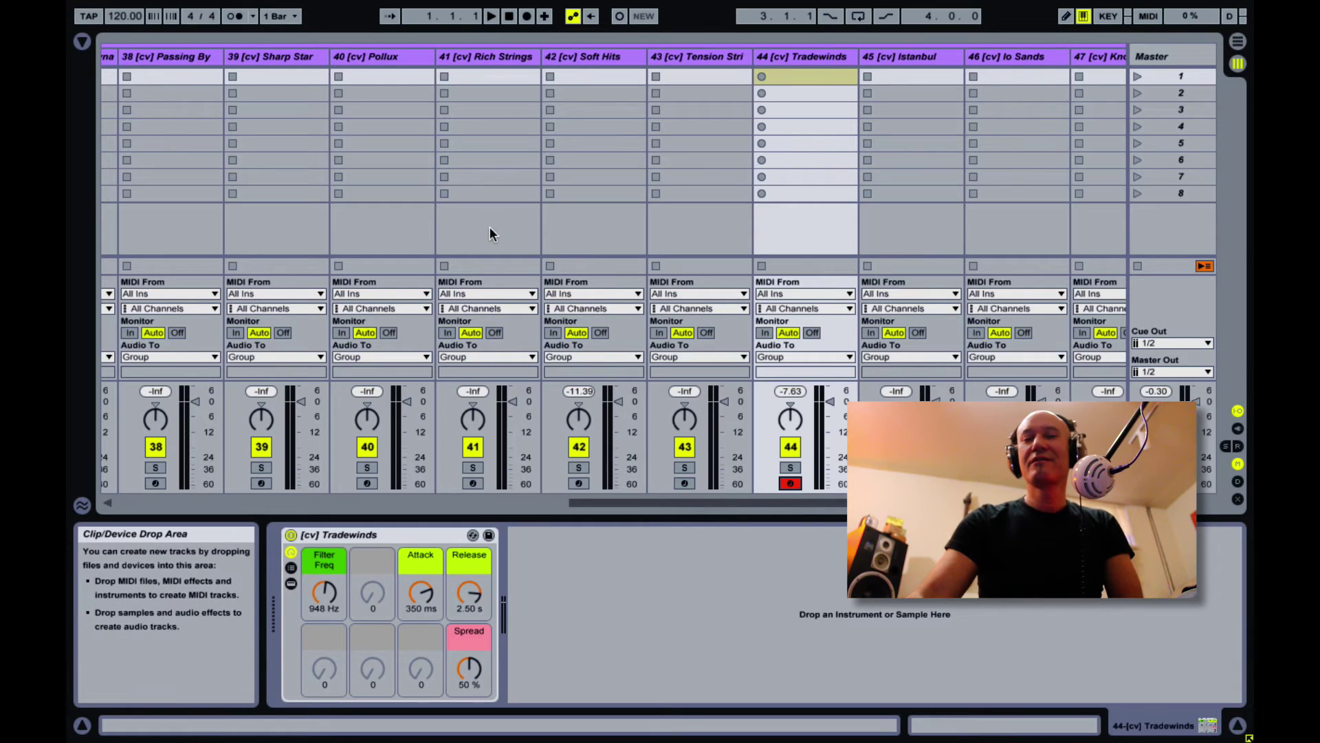
pyautogui.hscroll(-10, 490, 228)
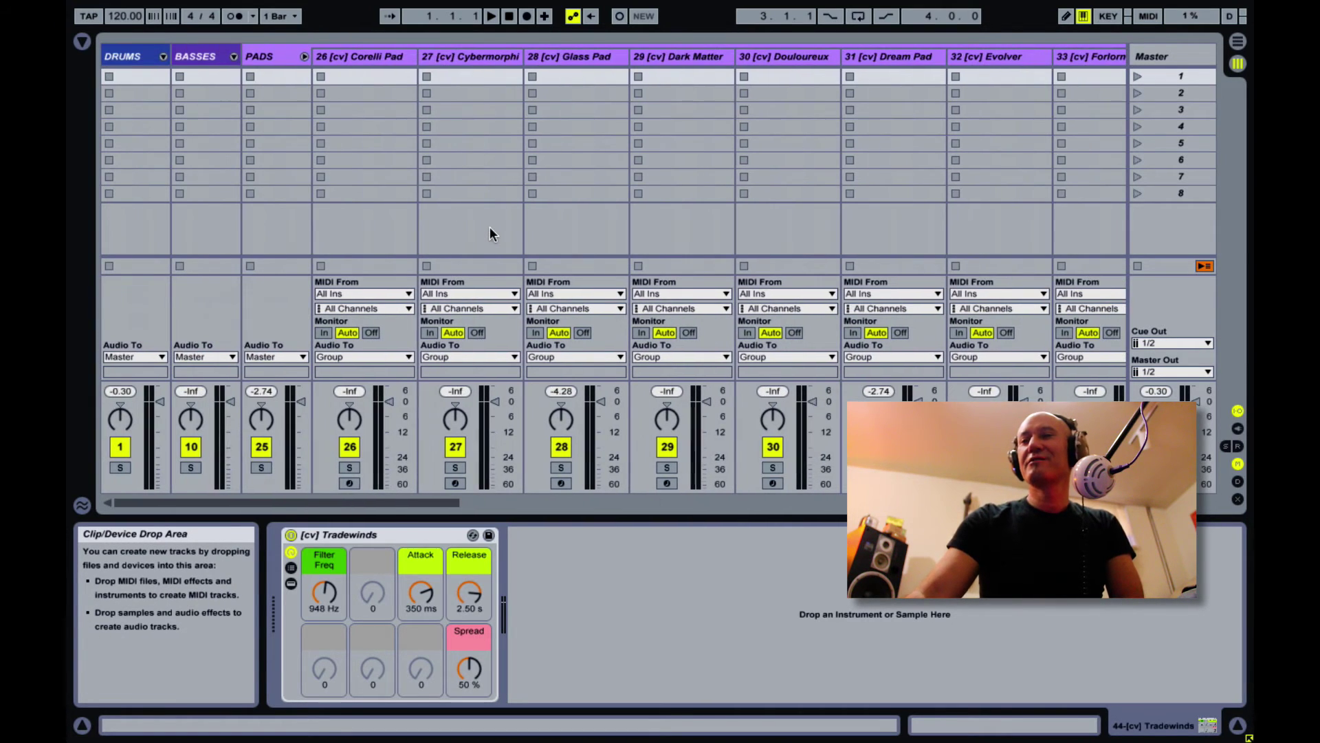
pyautogui.click(304, 57)
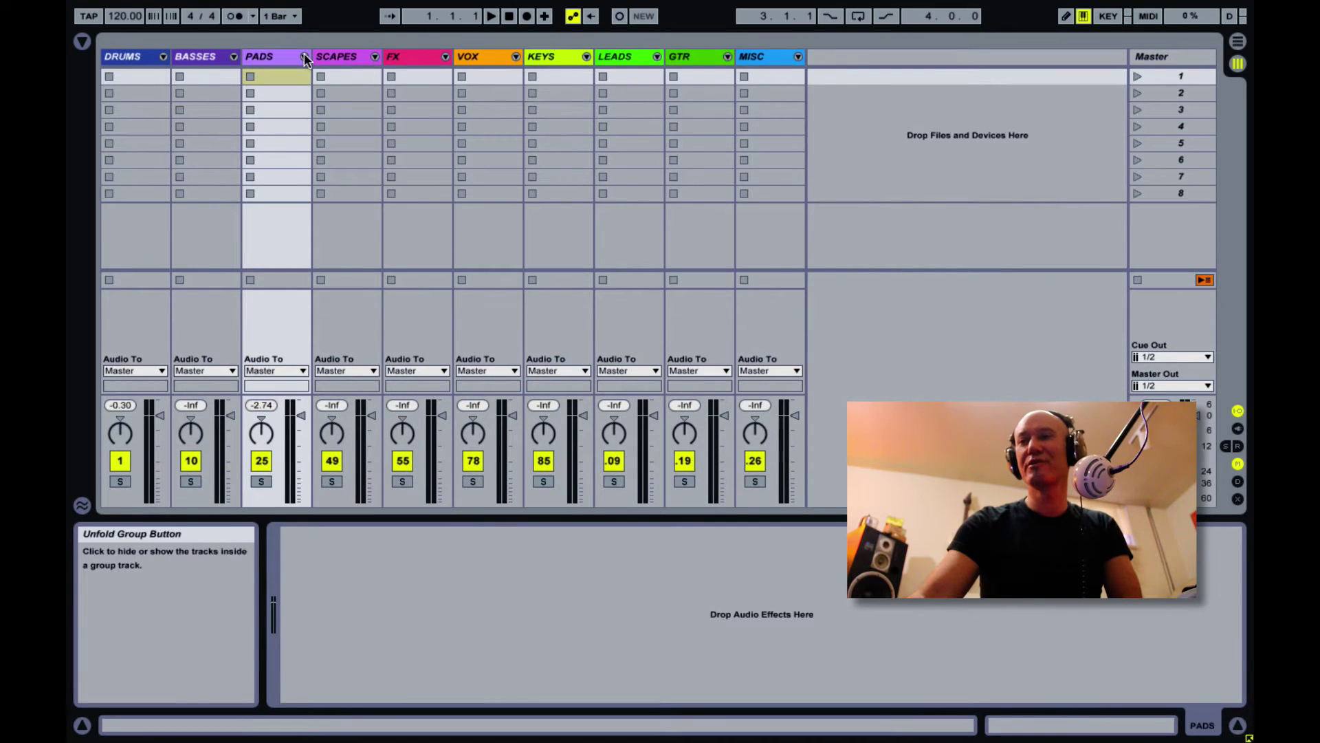
# - Unfold the FX group, arm the Proton Gun track for auditioning and select its rack
pyautogui.click(446, 58)
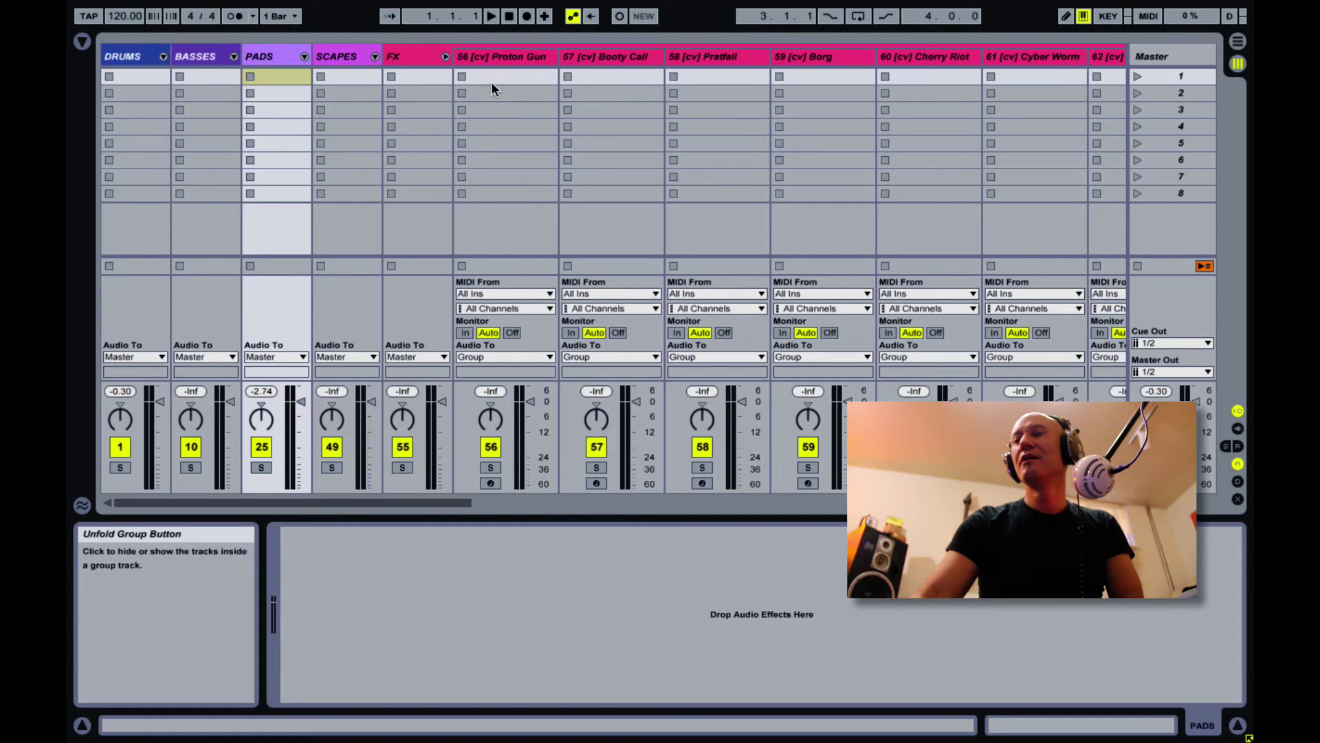
pyautogui.click(490, 484)
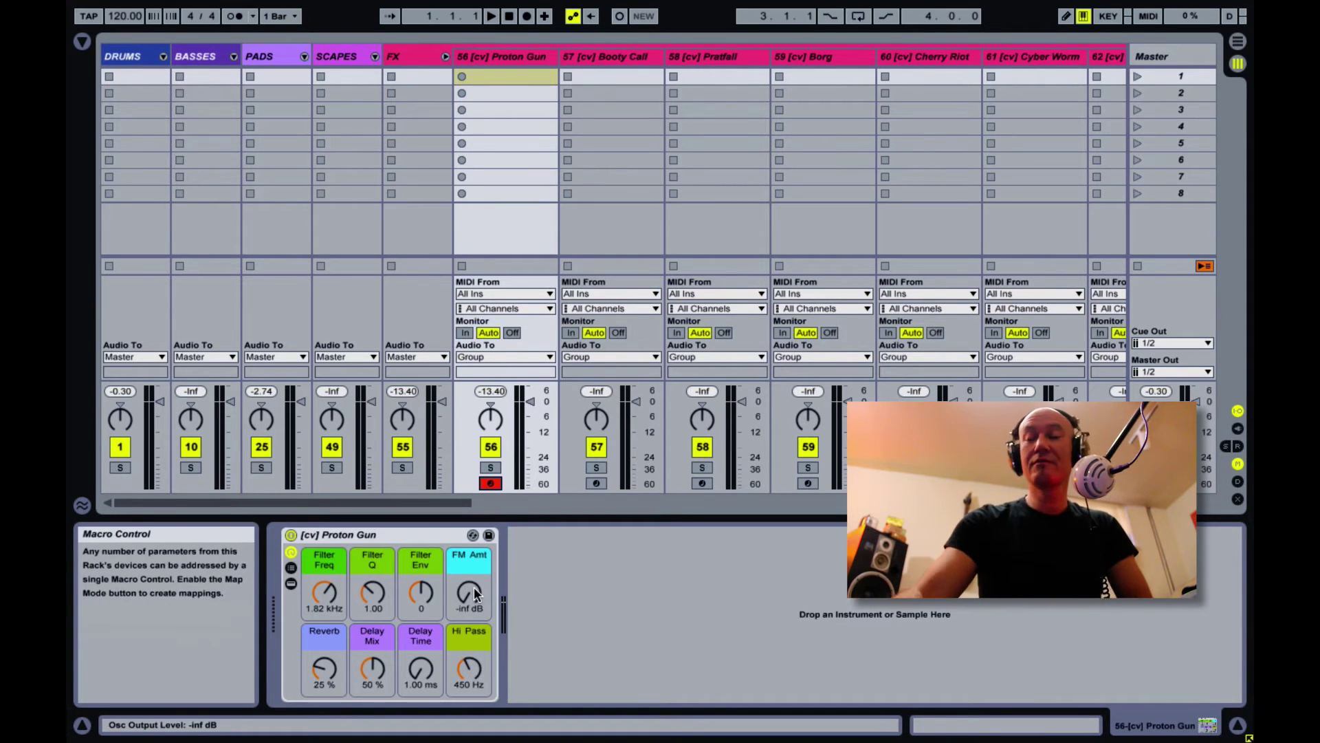
pyautogui.click(421, 535)
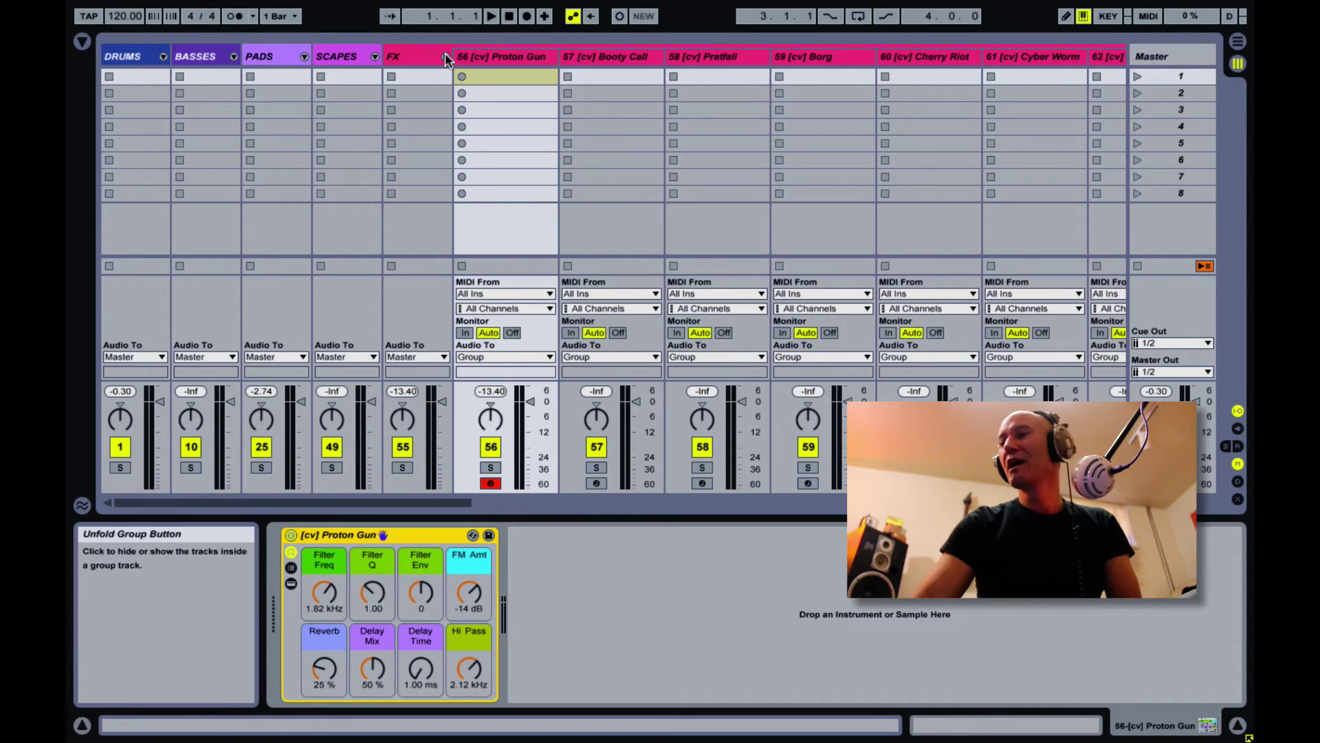
# - Arm the Interrobang track in the FX group and set its FM Amt macro to 0.0 dB
pyautogui.hscroll(10, 662, 169)
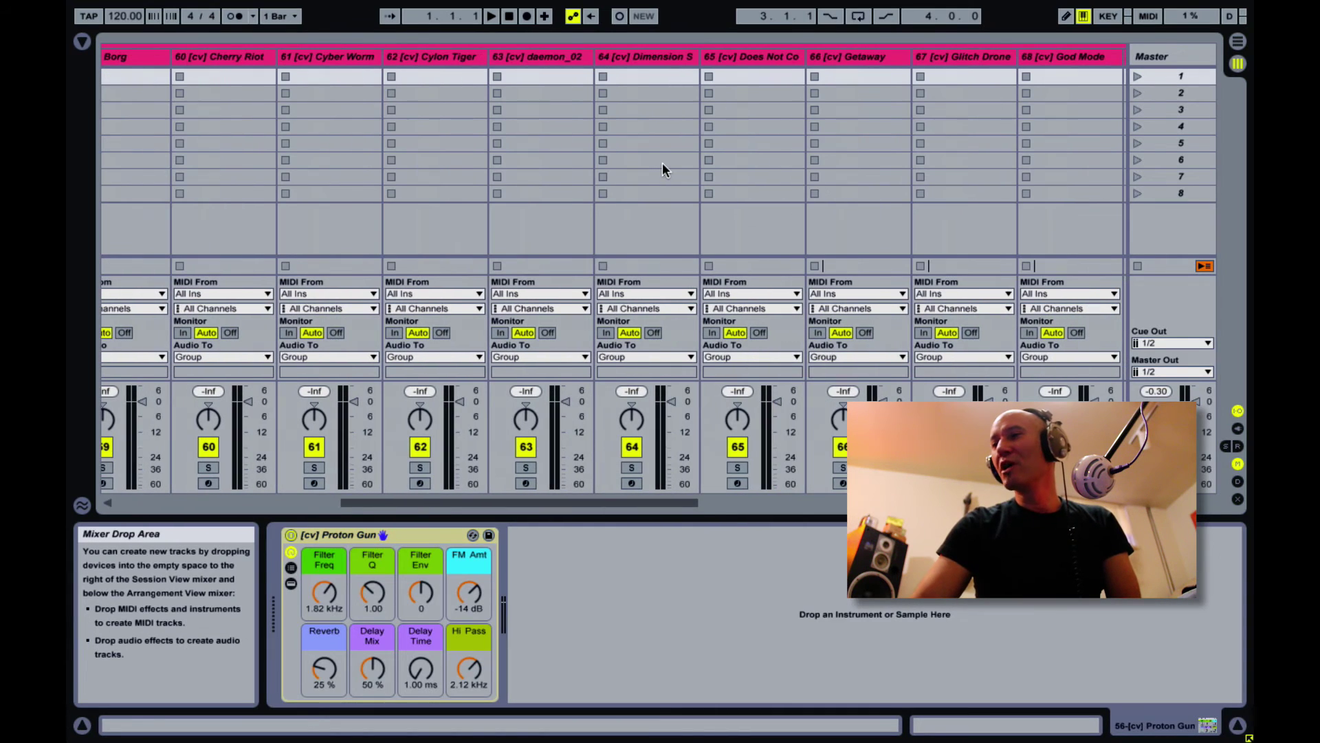
pyautogui.hscroll(6, 663, 168)
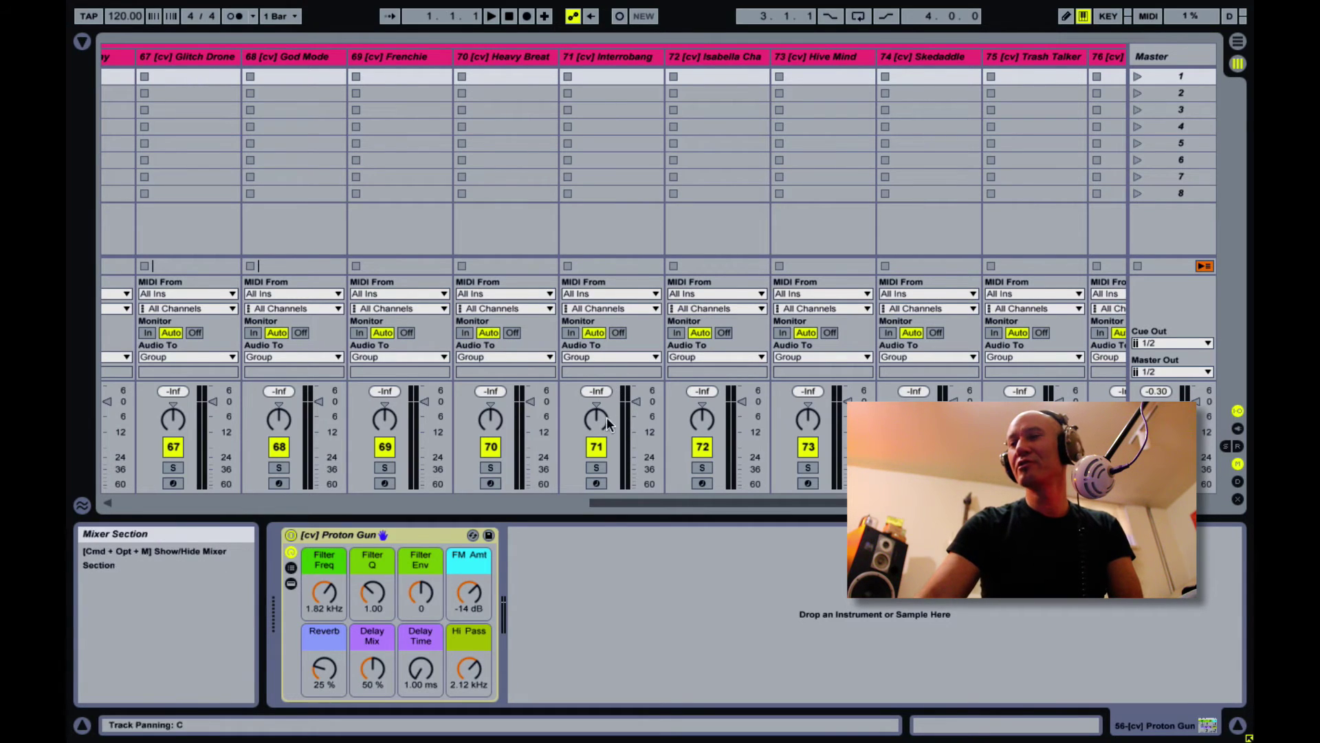
pyautogui.click(596, 483)
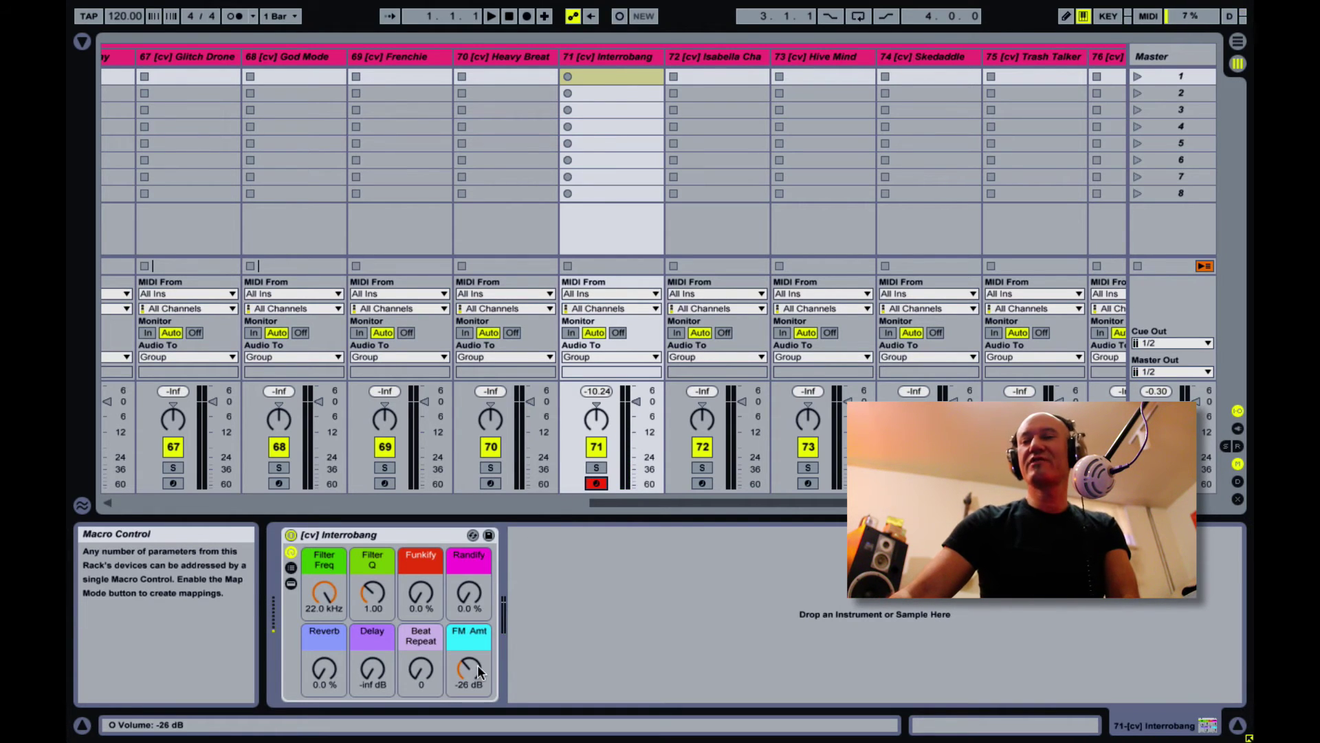
pyautogui.moveTo(477, 664); pyautogui.dragTo(477, 617)
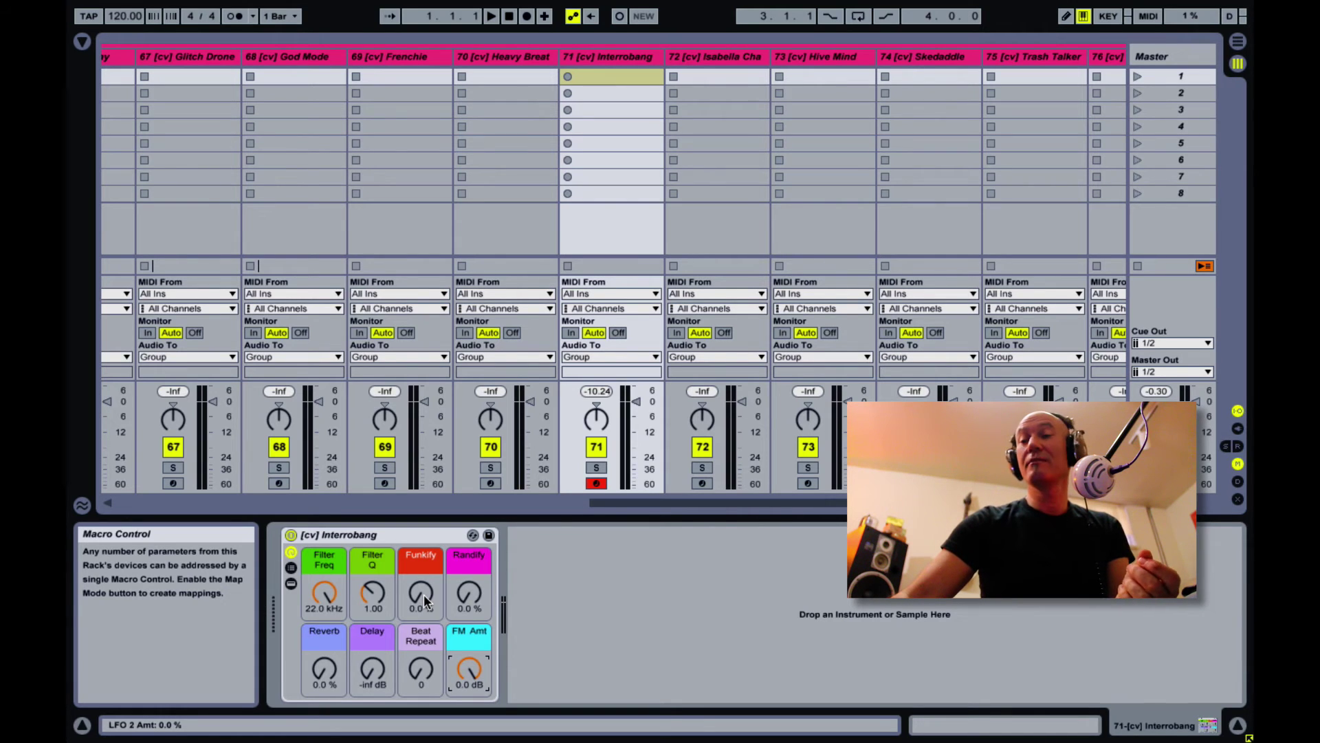
# - Set Interrobang's macros to Funkify 100 %, Filter Q 2.58, Filter Freq 925 Hz and Randify 58 %
pyautogui.moveTo(424, 594); pyautogui.dragTo(423, 512)
pyautogui.moveTo(373, 592); pyautogui.dragTo(325, 619)
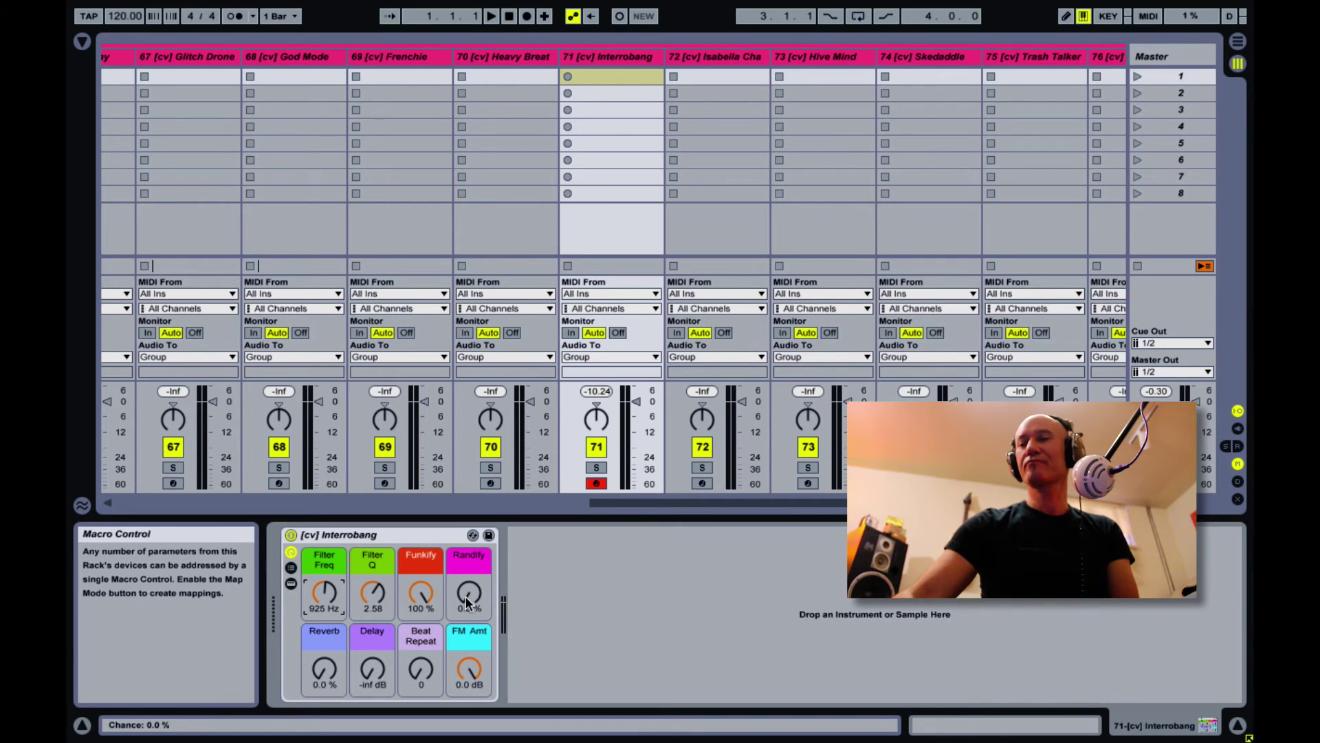
pyautogui.moveTo(467, 602); pyautogui.dragTo(467, 553)
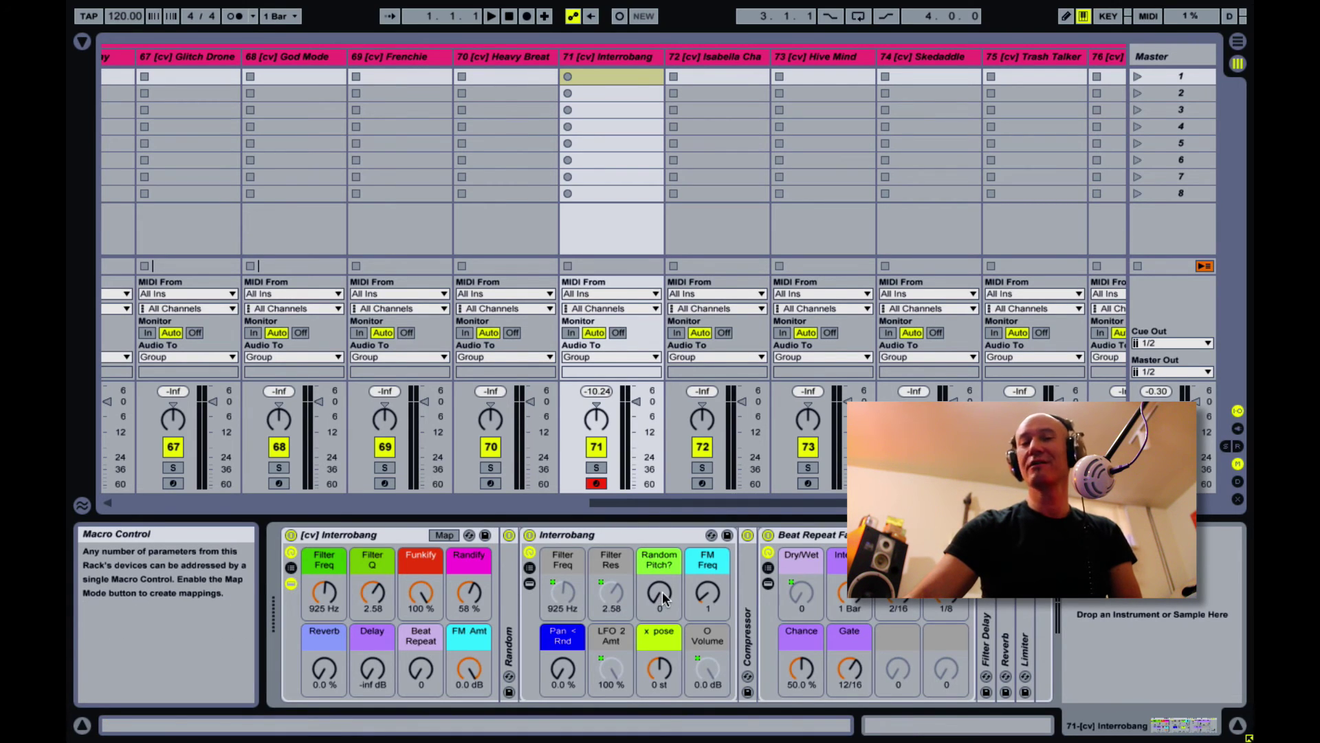
# - Set Funkify and Randify to 0.0 % and transpose Interrobang's inner rack to -34 st, then to -5 st
pyautogui.moveTo(659, 667)
pyautogui.mouseDown()
pyautogui.moveTo(658, 536)
pyautogui.moveTo(659, 739)
pyautogui.moveTo(659, 691)
pyautogui.mouseUp()
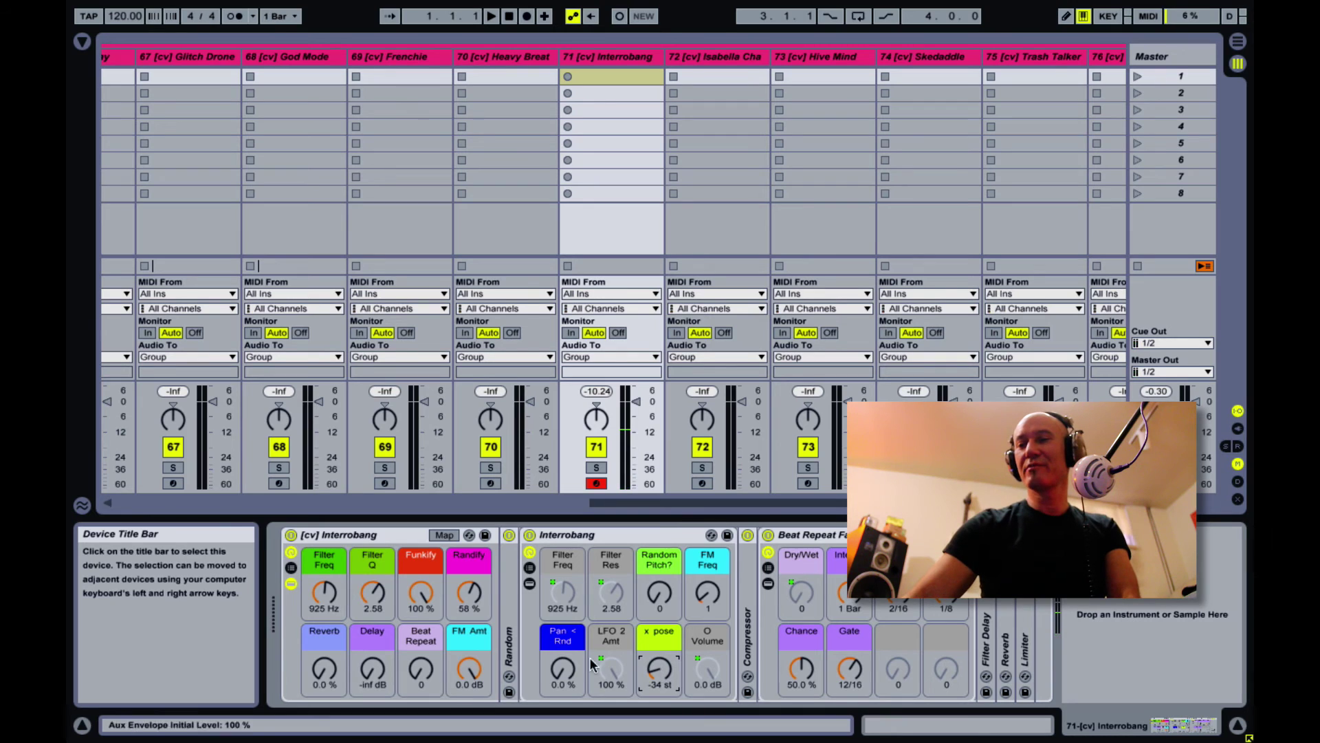
pyautogui.moveTo(424, 596); pyautogui.dragTo(424, 660)
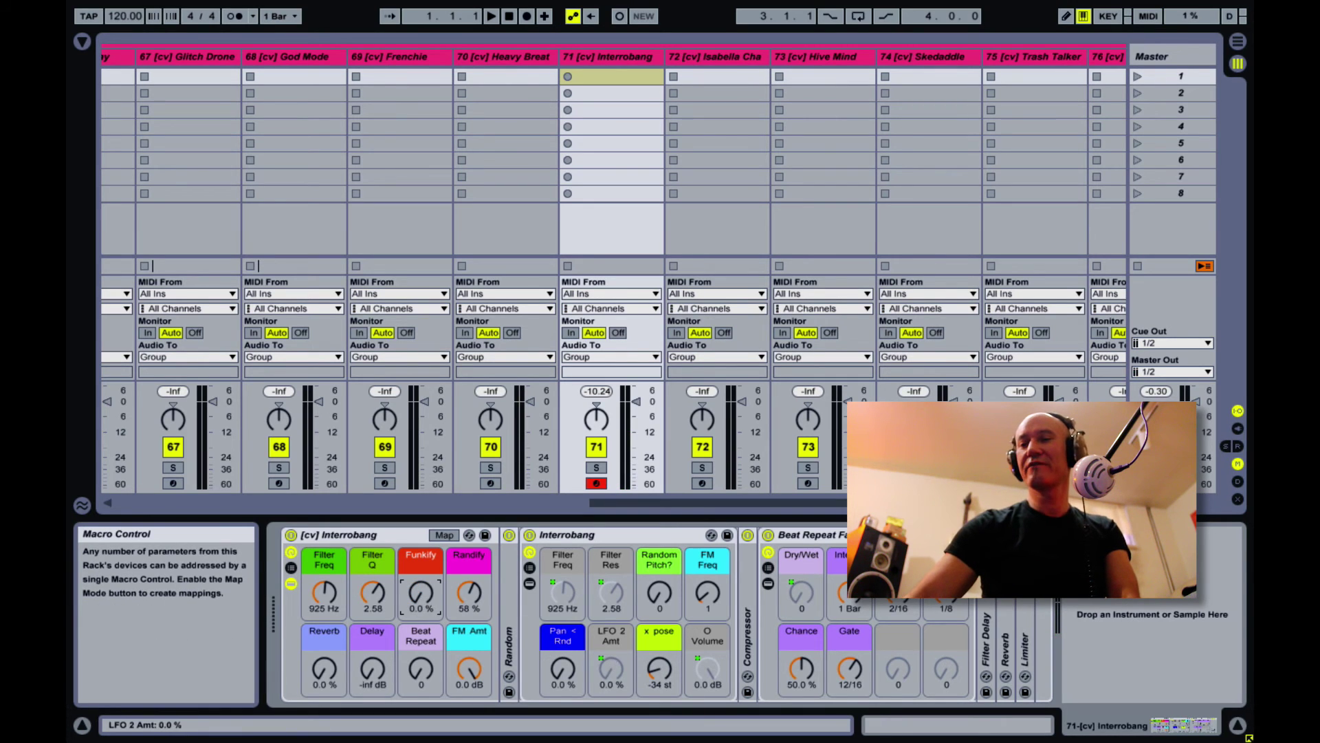
pyautogui.moveTo(469, 593); pyautogui.dragTo(469, 660)
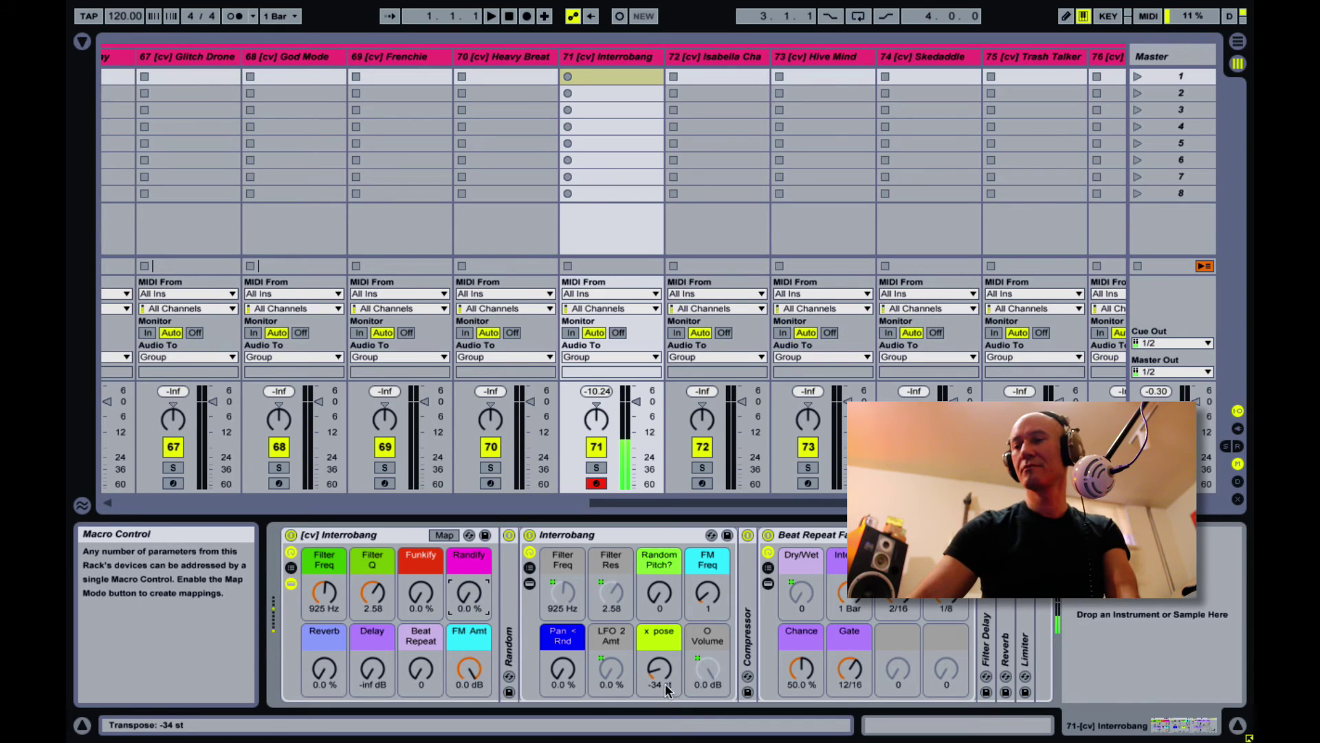
pyautogui.moveTo(653, 671)
pyautogui.mouseDown()
pyautogui.moveTo(653, 543)
pyautogui.moveTo(658, 666)
pyautogui.mouseUp()
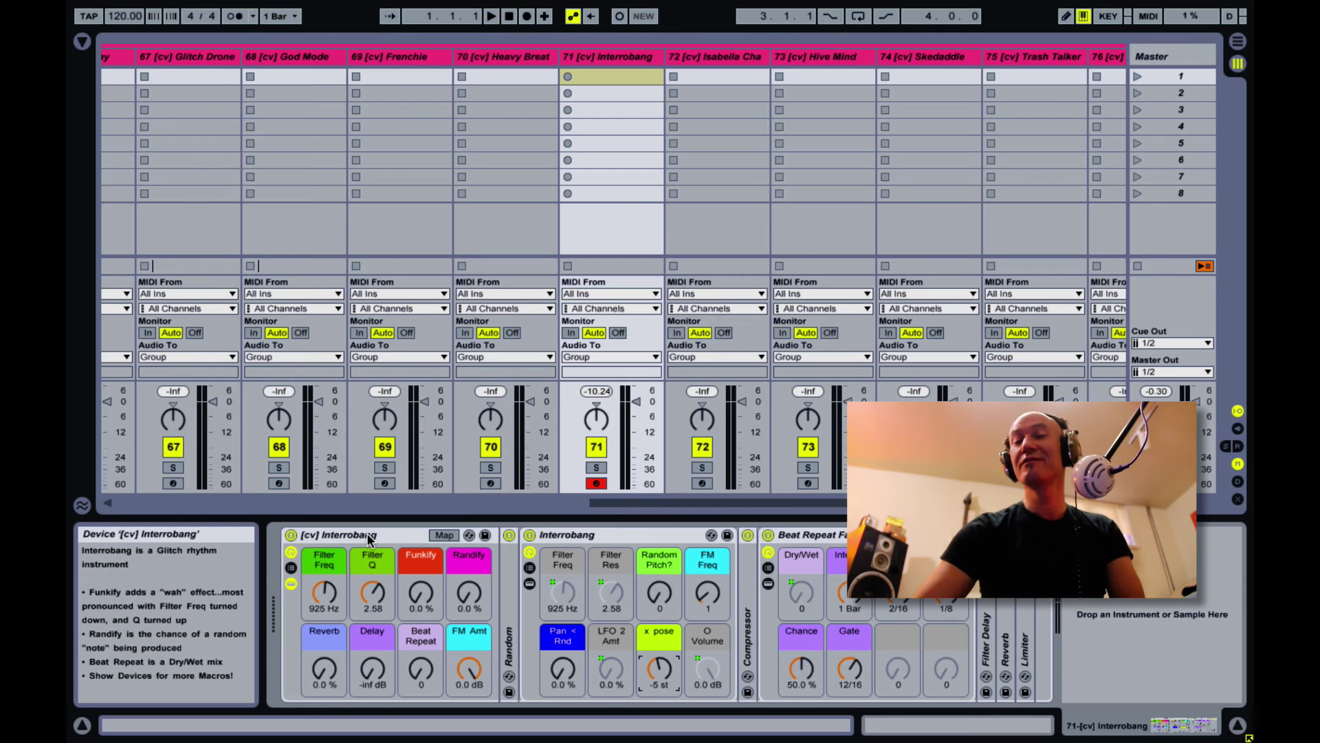
# - Return to the start of the FX group and fold it to hide its tracks
pyautogui.hscroll(-4, 278, 135)
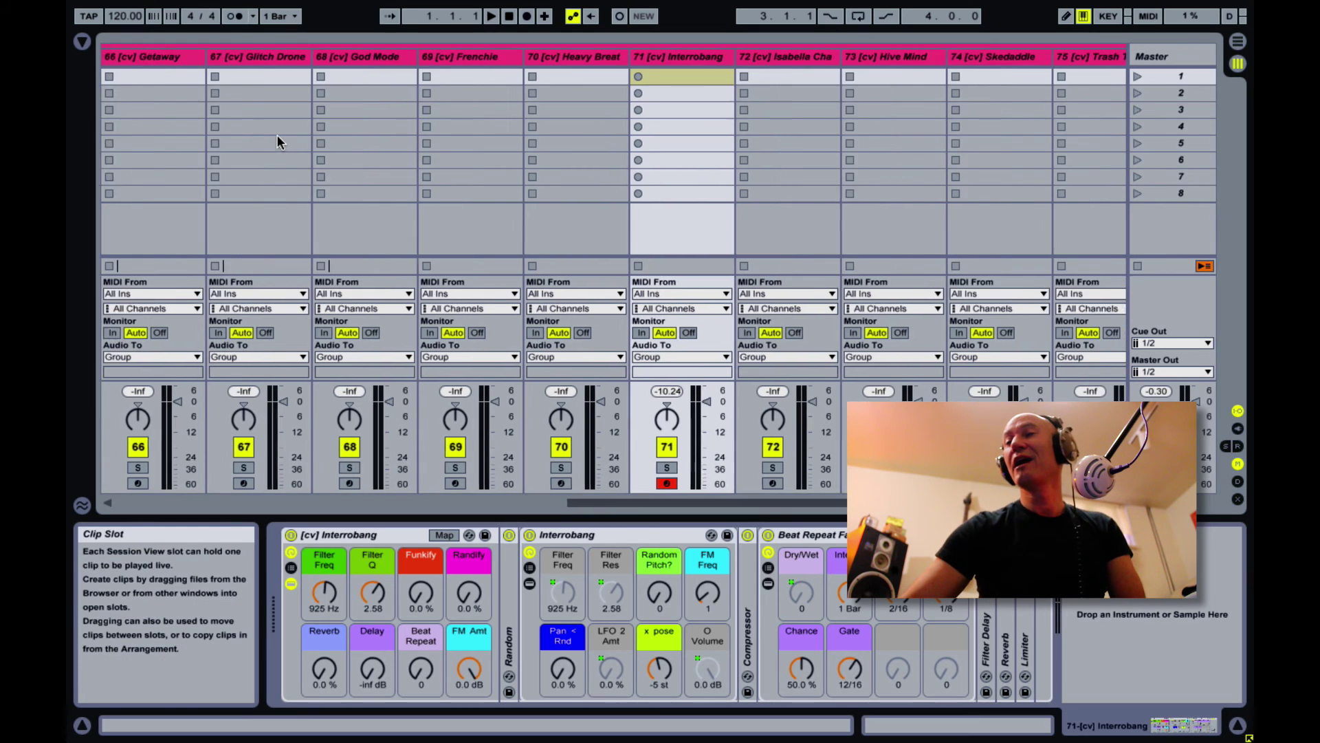
pyautogui.hscroll(-10, 278, 136)
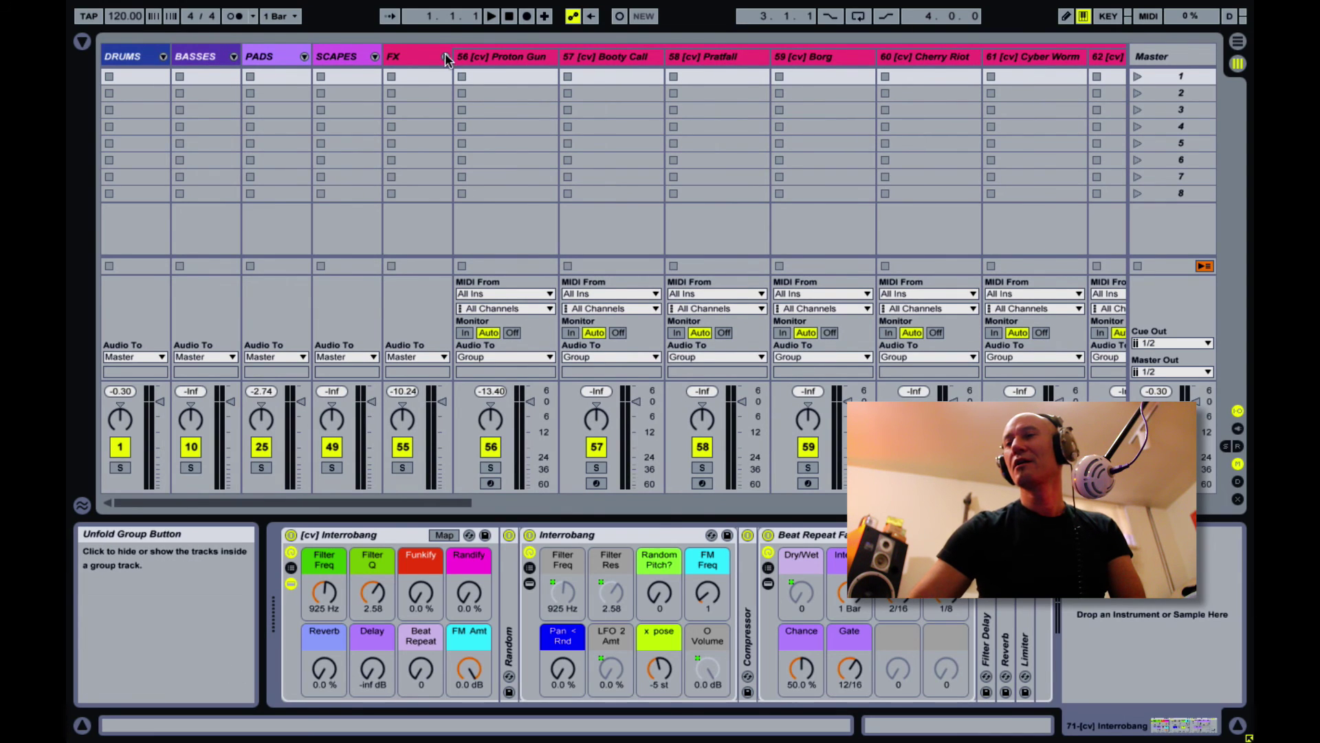
pyautogui.click(446, 57)
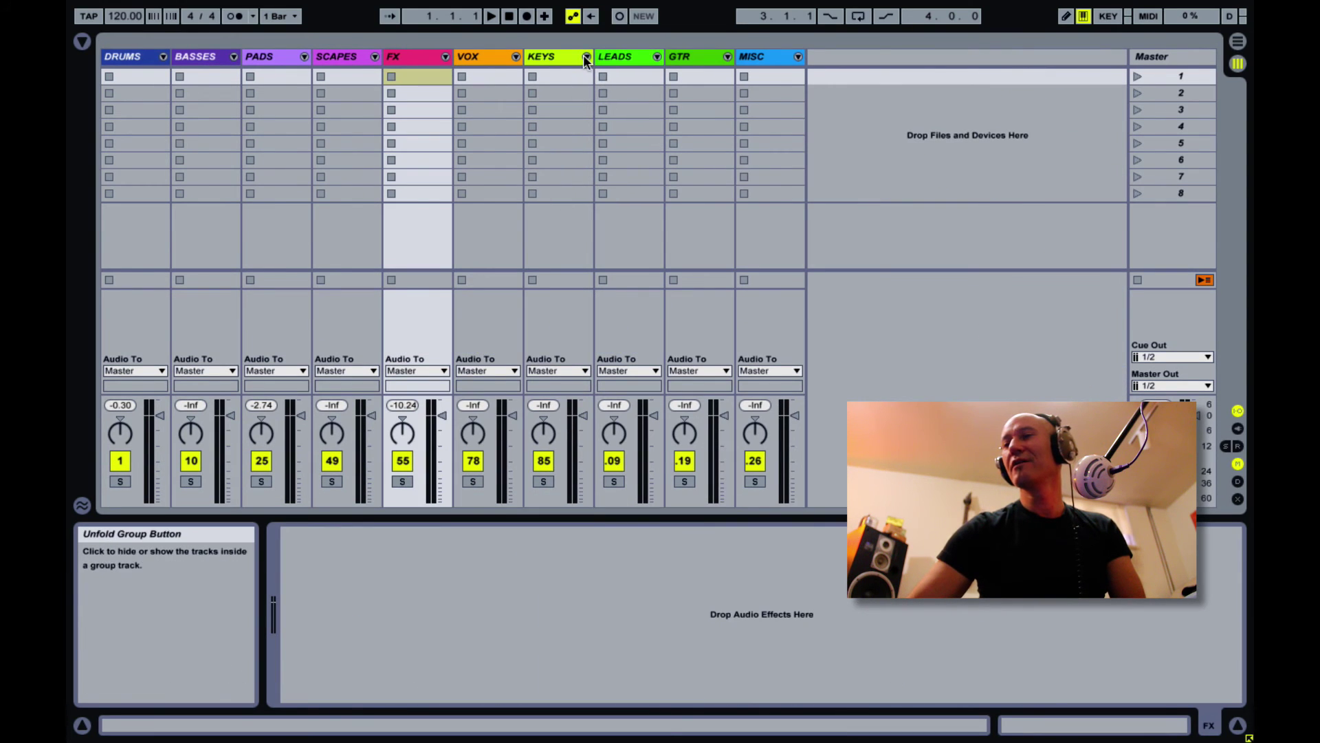
# - Arm the Isabella Keys track inside the KEYS group for auditioning, and fold the group again
pyautogui.click(587, 58)
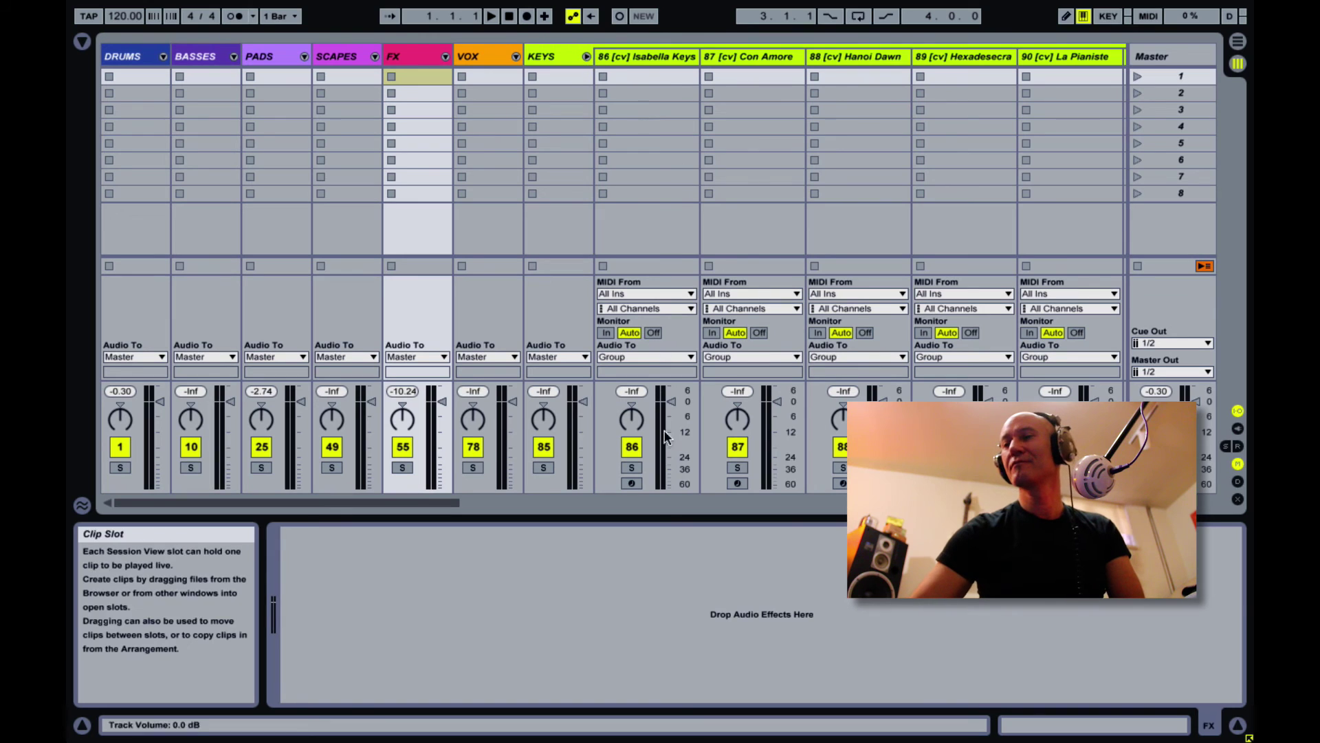
pyautogui.click(631, 485)
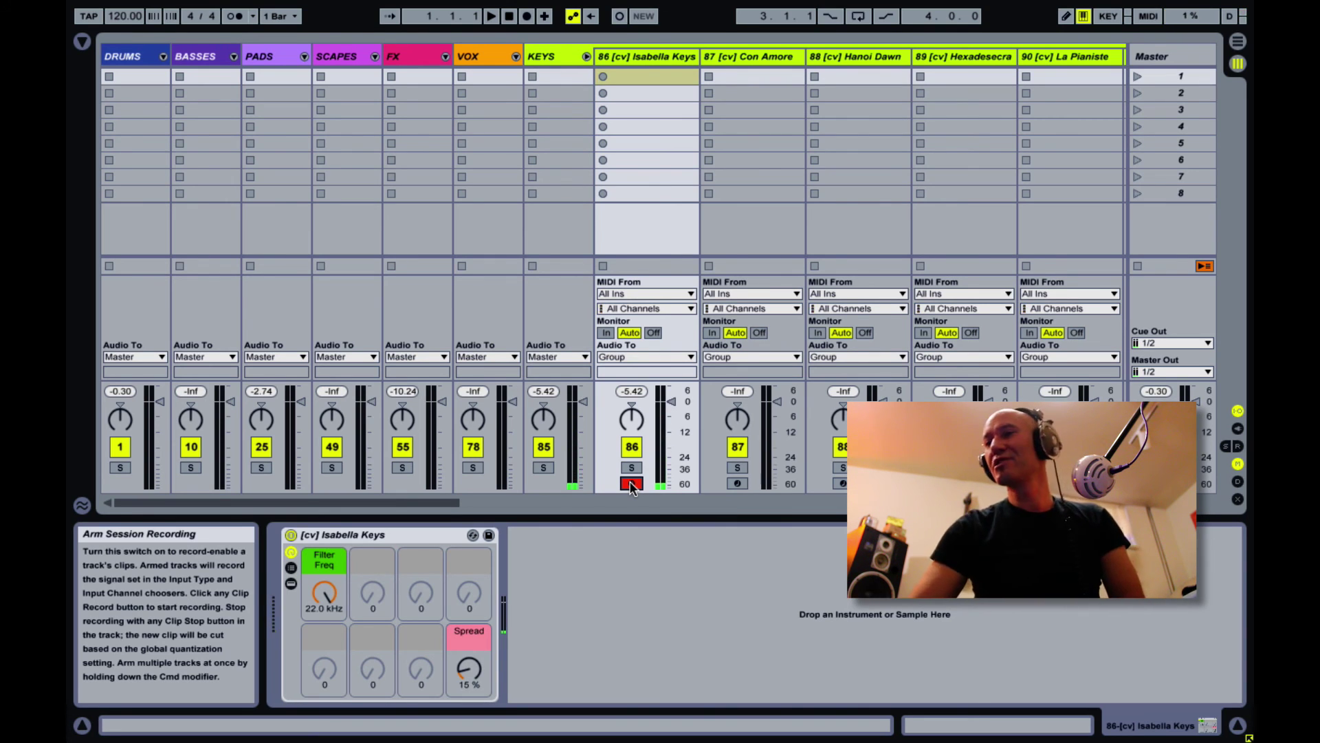
pyautogui.click(586, 56)
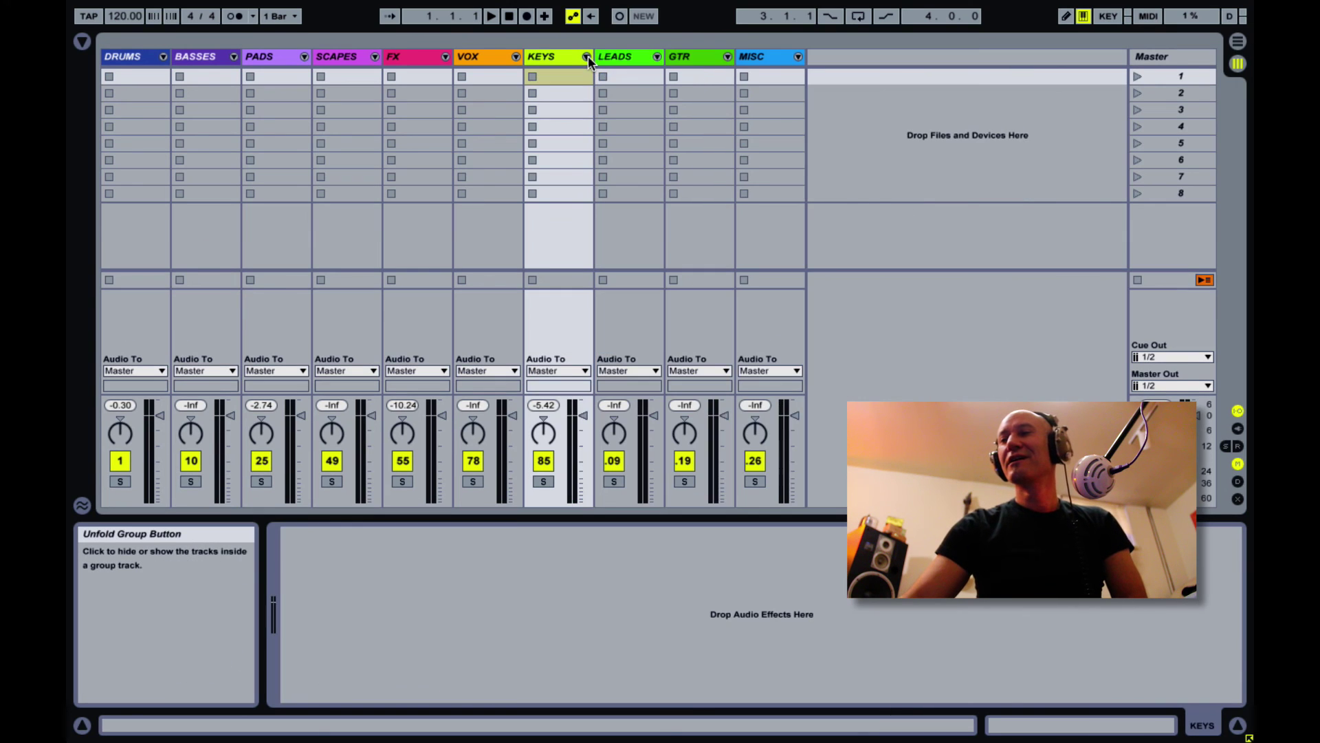
# - Arm the Large Hadron Lead track inside the LEADS group for auditioning, and fold the group again
pyautogui.click(657, 57)
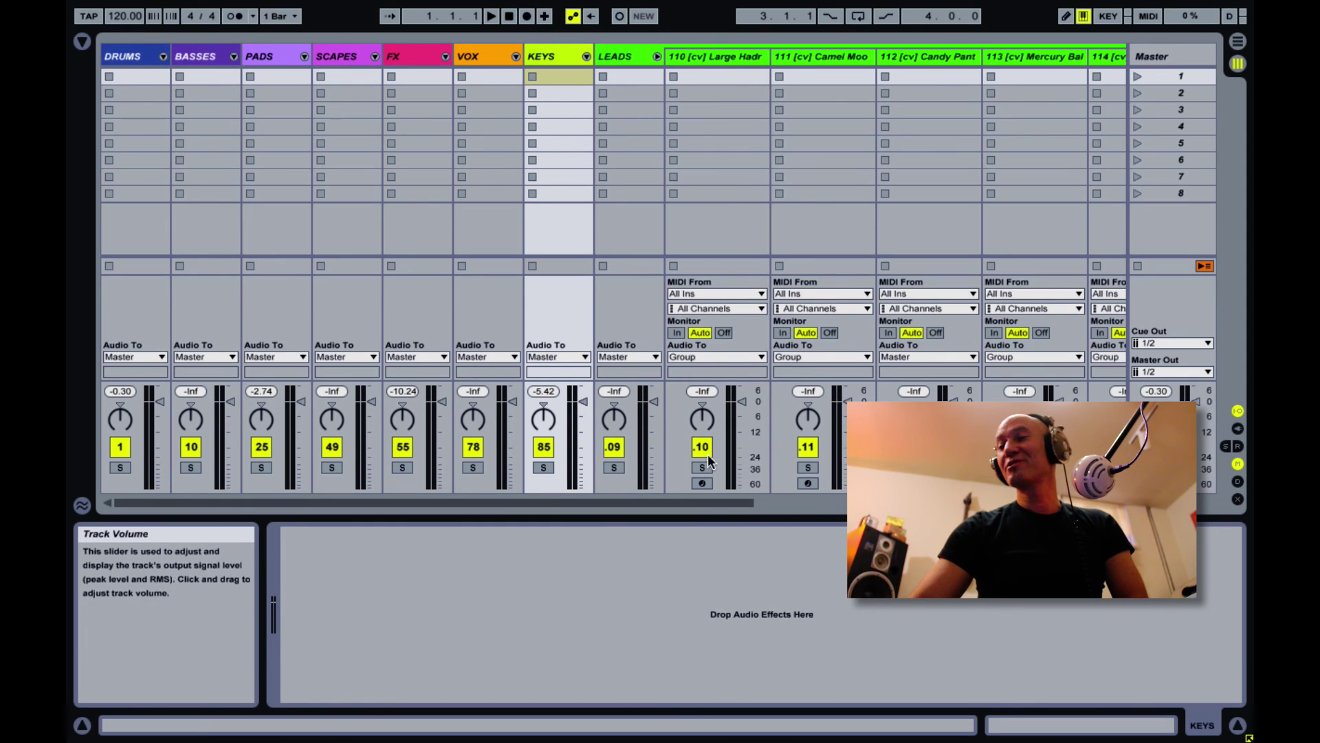
pyautogui.click(702, 483)
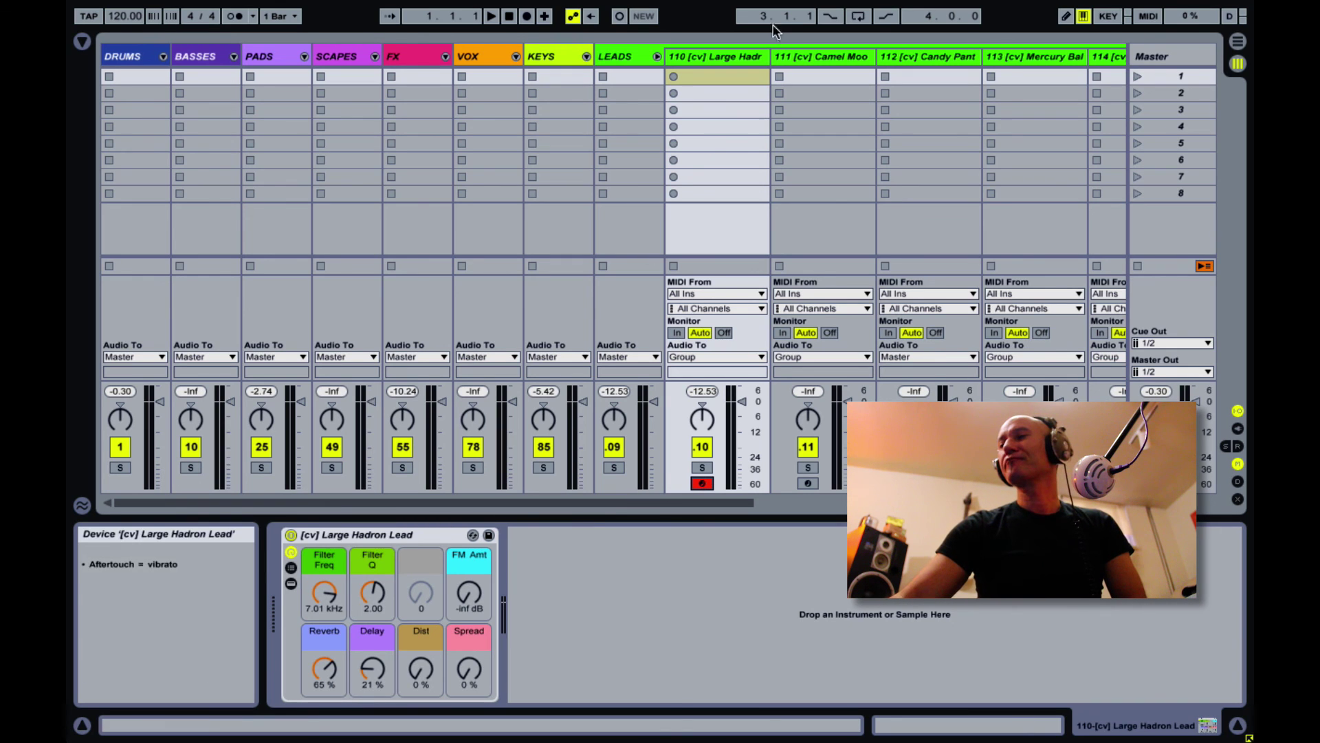
pyautogui.click(656, 57)
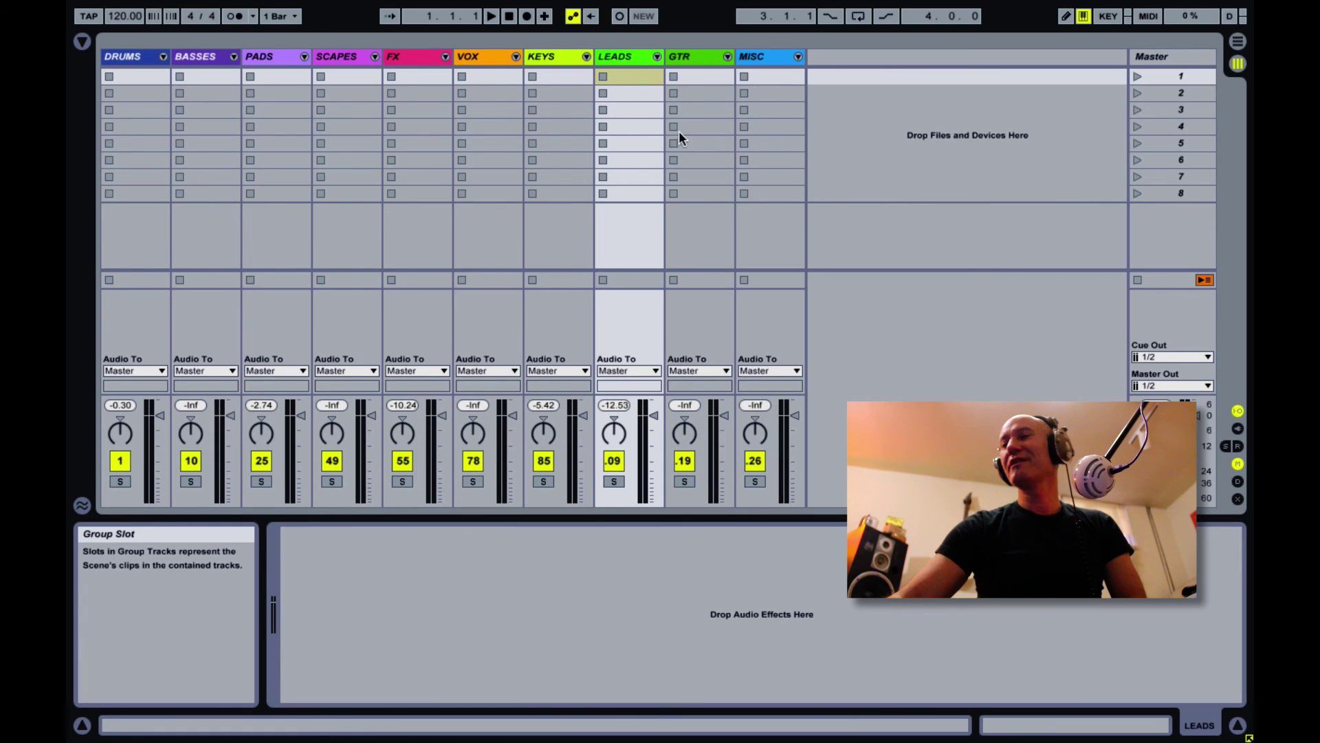